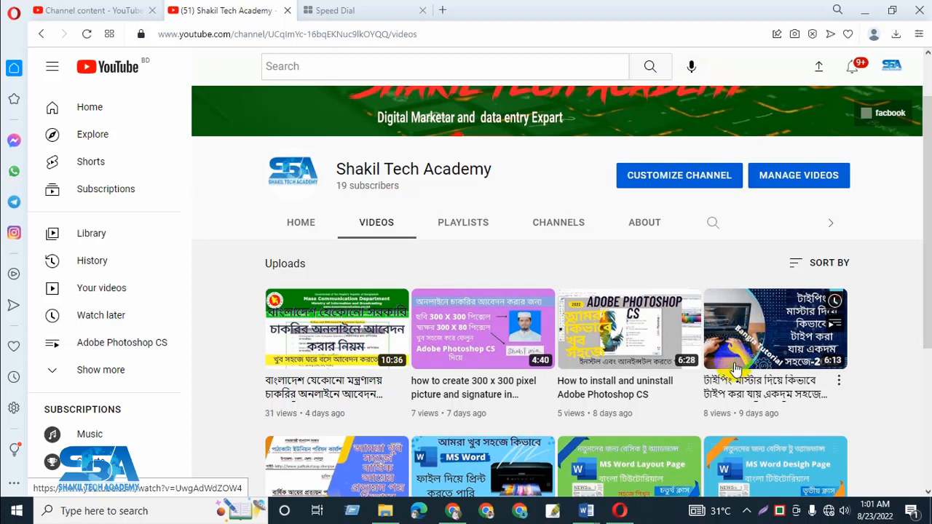
Step: Look over the uploaded videos on the Shakil Tech Academy YouTube channel and switch to the certificate document in Word
scroll(750, 344, down, 4)
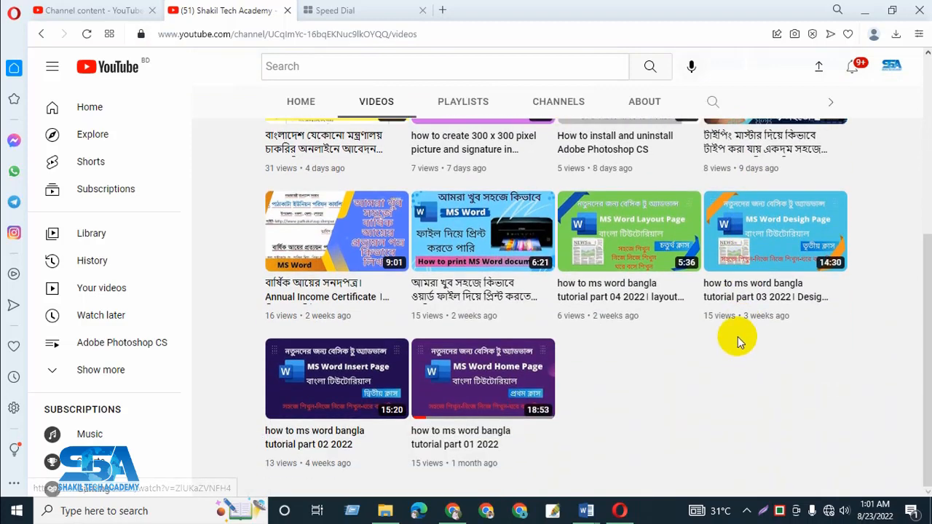
scroll(779, 348, up, 3)
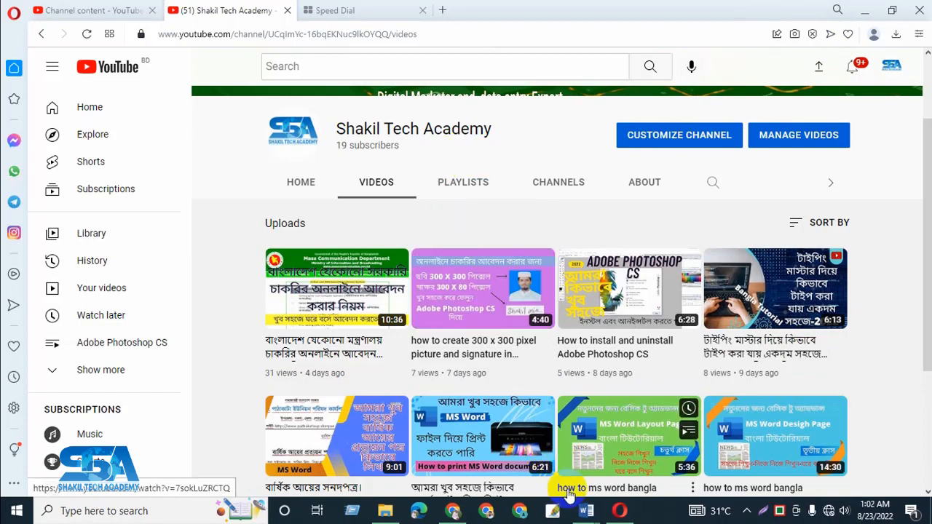
mouse_move(586, 510)
click(663, 448)
Step: Read through the Bangla heirship certificate, from the letterhead to the heirs table and the chairman's signature block
scroll(514, 369, up, 2)
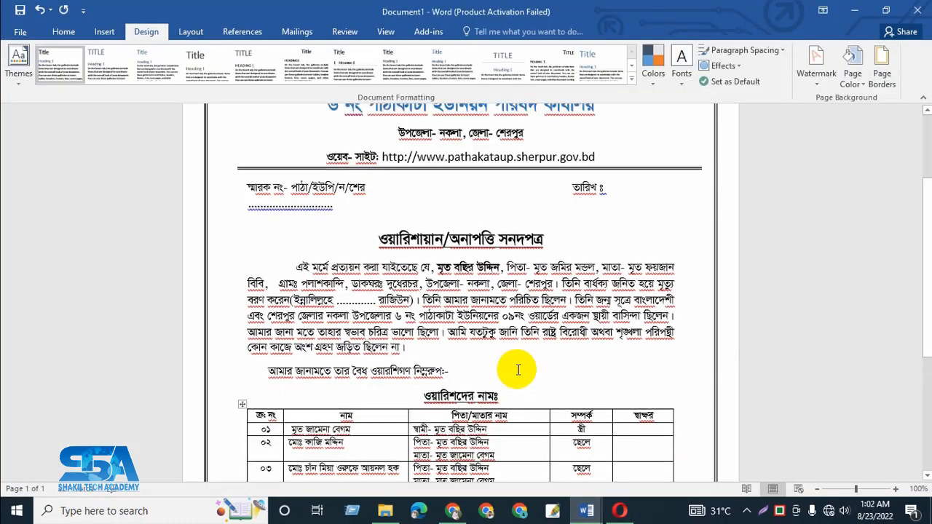
scroll(576, 332, down, 5)
scroll(579, 327, down, 1)
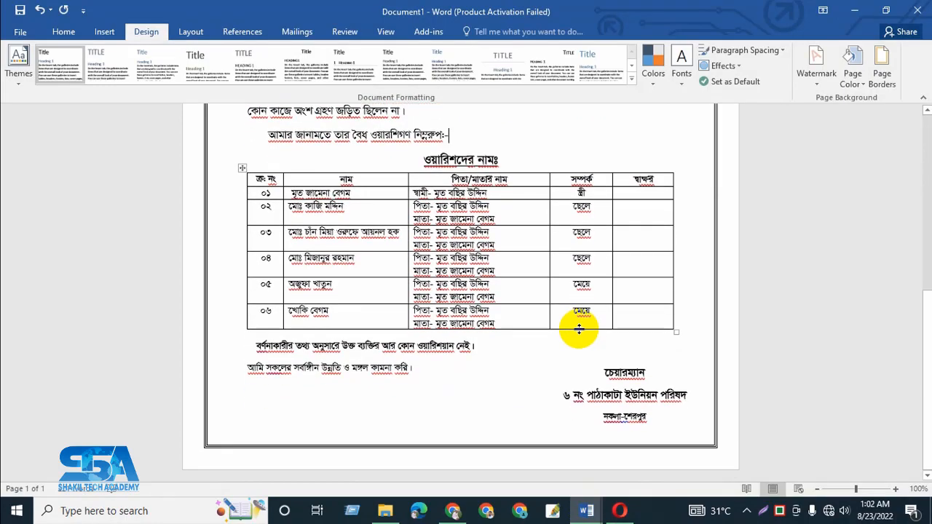
scroll(605, 255, up, 6)
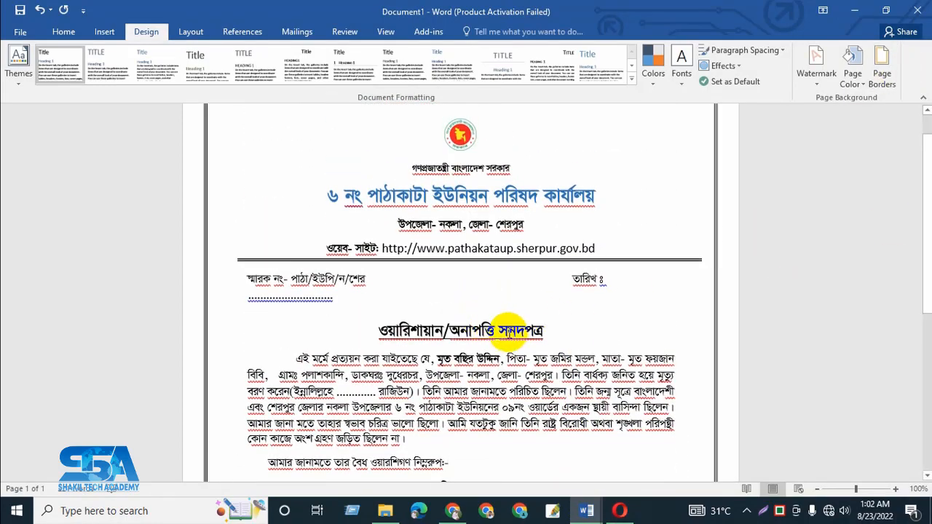
scroll(510, 313, up, 1)
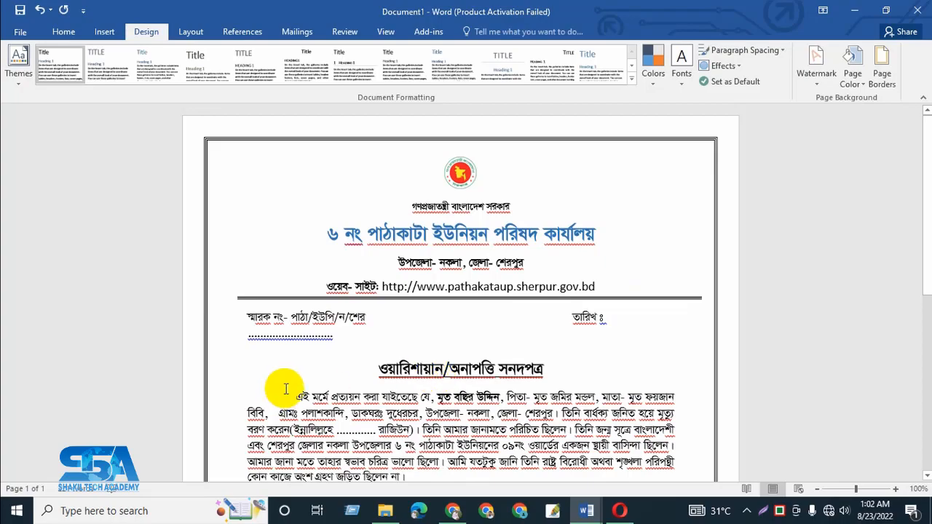
scroll(348, 336, down, 10)
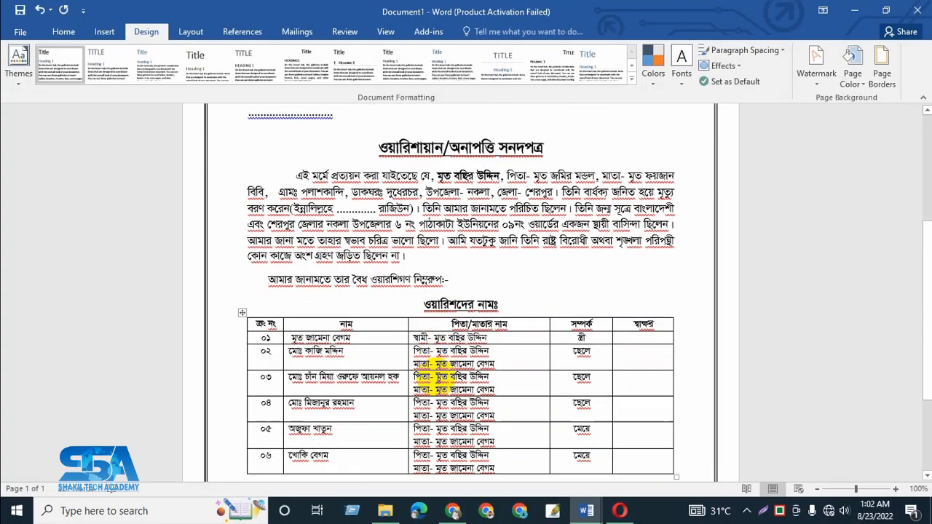
scroll(558, 366, up, 10)
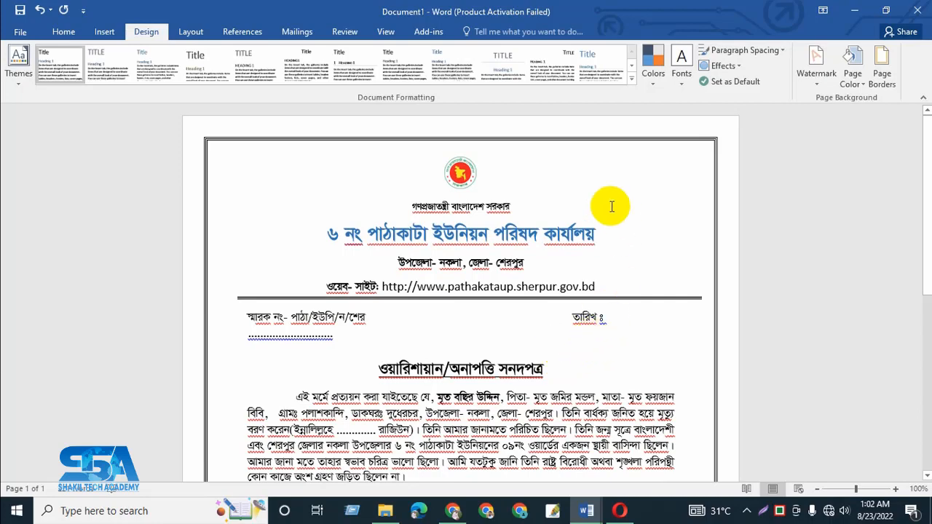
scroll(515, 290, down, 3)
scroll(516, 290, up, 3)
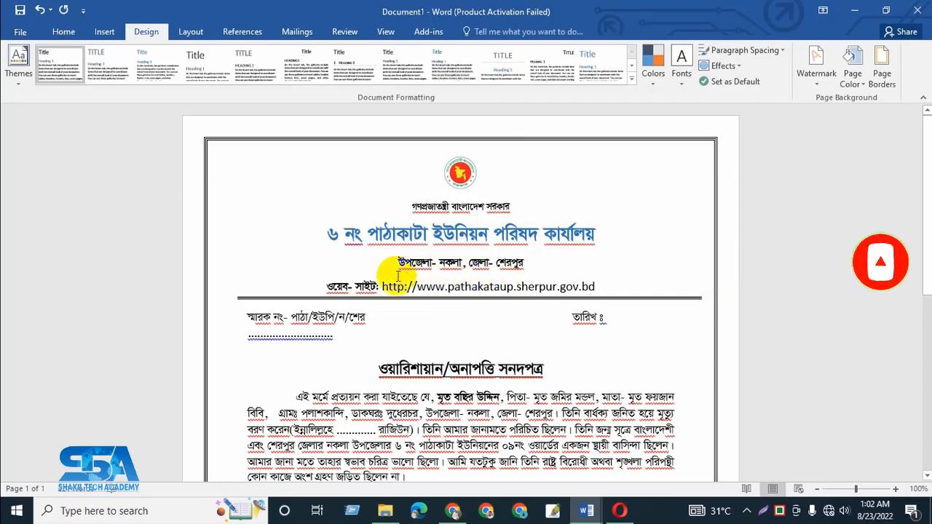
scroll(408, 288, down, 1)
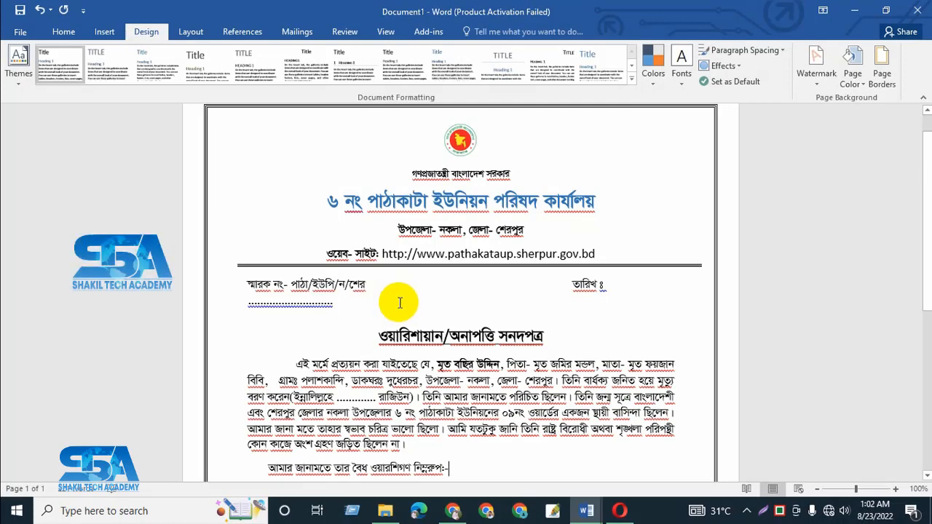
scroll(445, 302, down, 4)
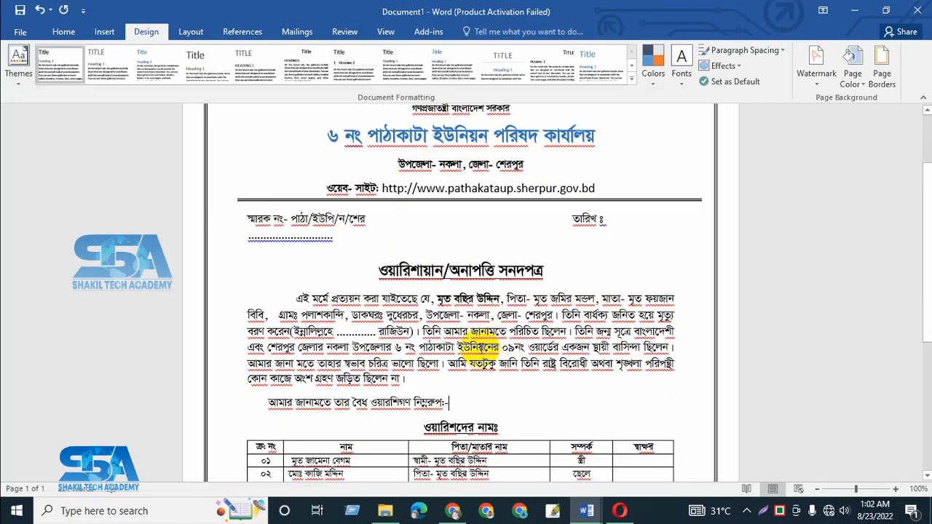
scroll(480, 350, up, 4)
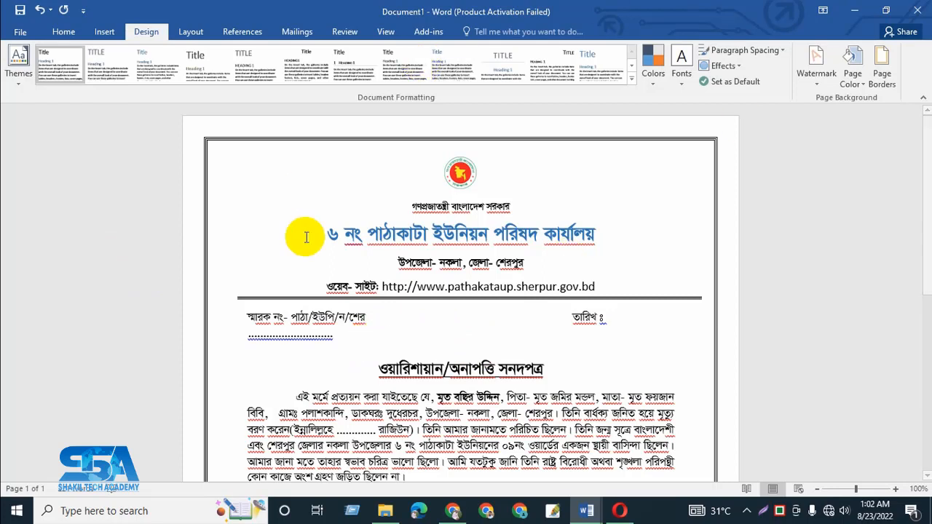
Step: Examine the emblem and the font formatting of the government line and the union parishad office name in the letterhead
click(457, 173)
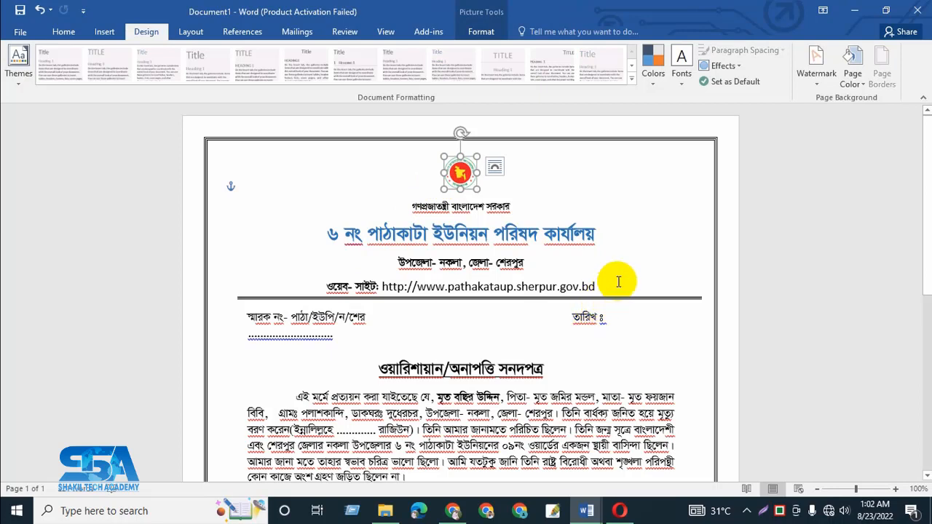
drag(409, 207, 507, 207)
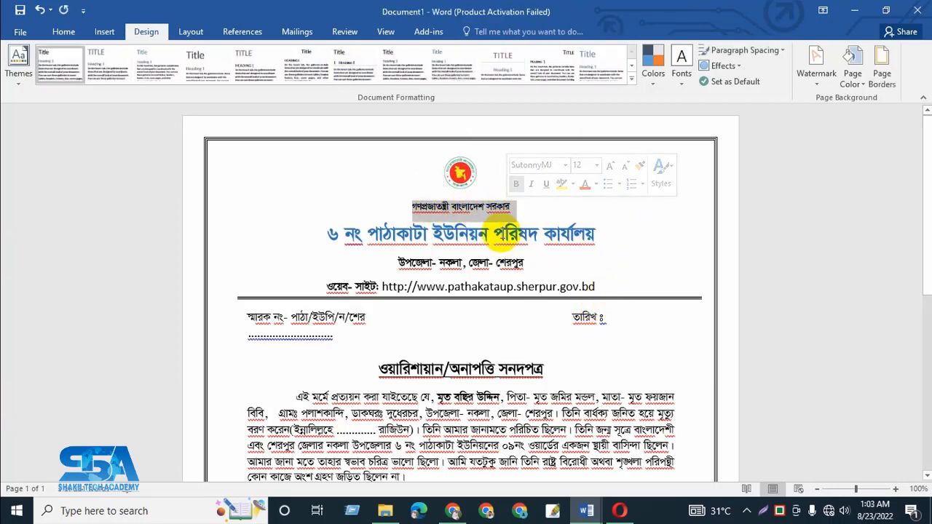
click(498, 233)
drag(434, 191, 516, 210)
click(64, 31)
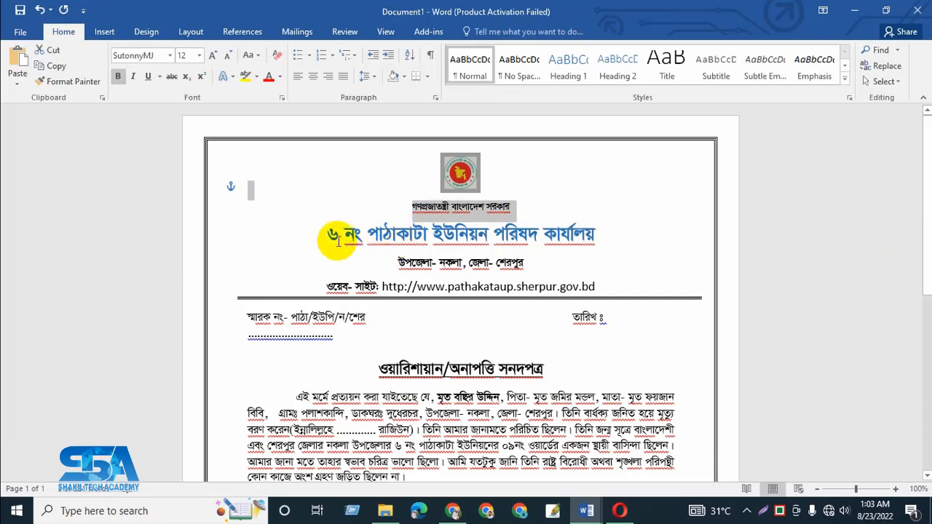
drag(332, 233, 587, 235)
click(583, 236)
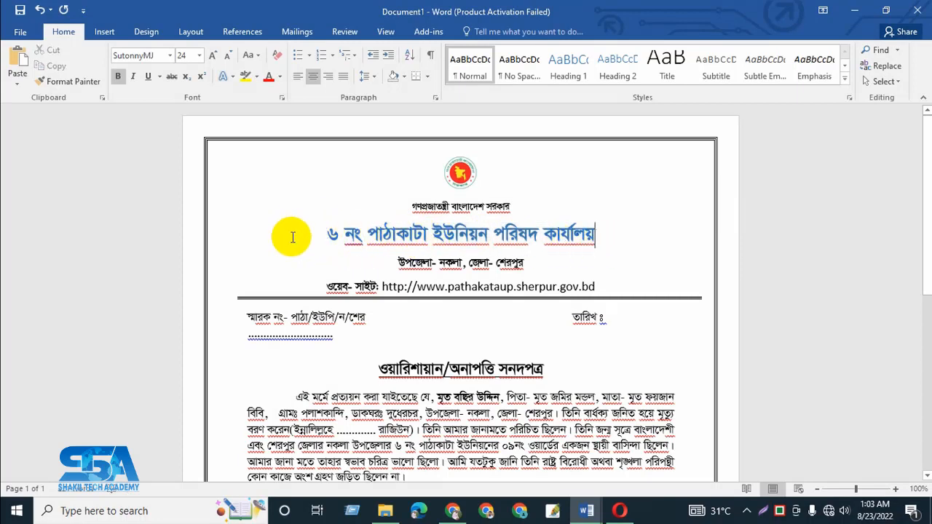
drag(329, 233, 588, 246)
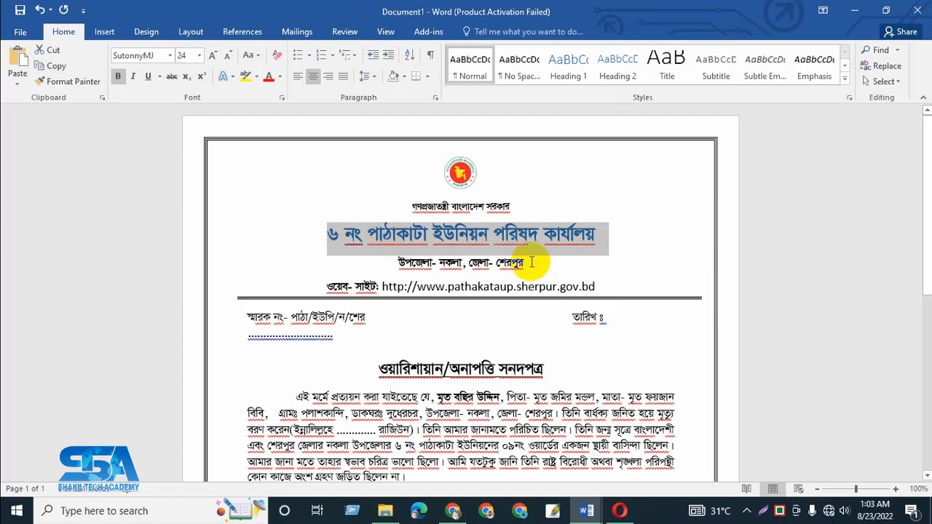
click(473, 282)
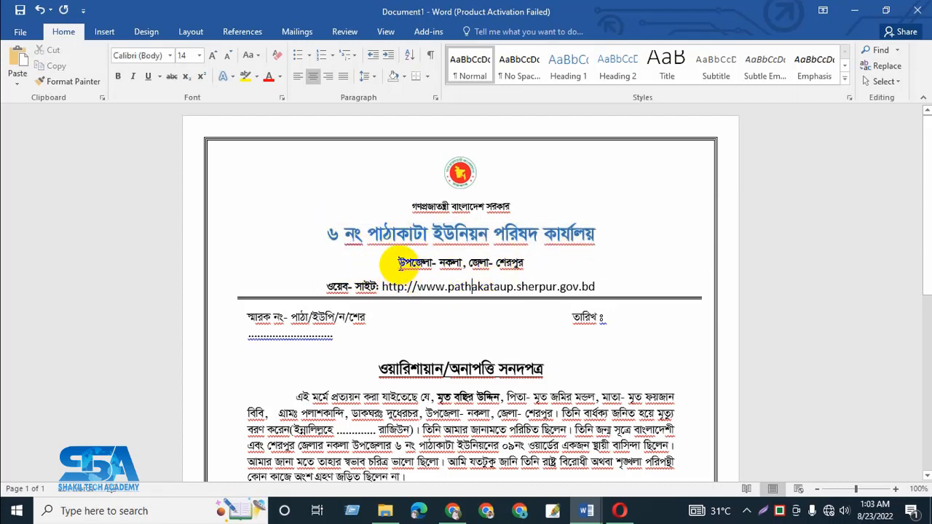
Step: Examine the formatting of the upazila and district line, the website line and the memo number line
drag(466, 264, 523, 265)
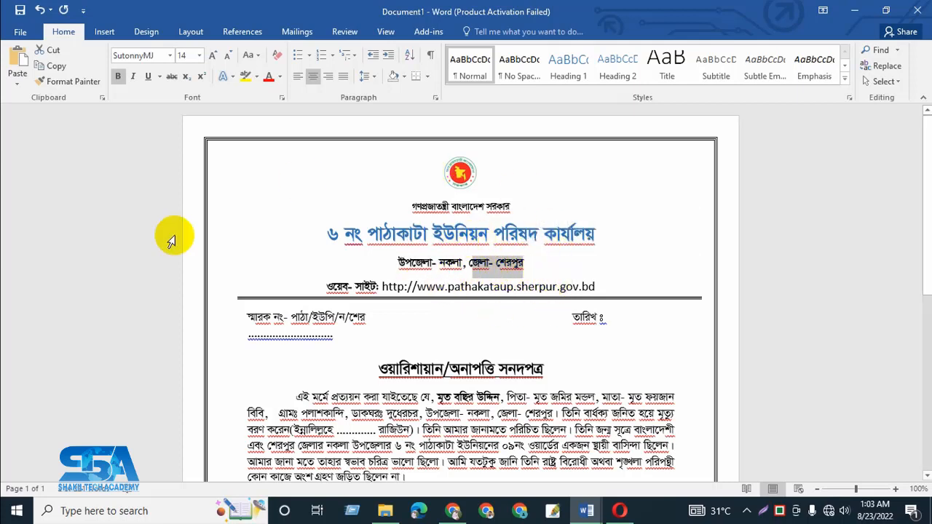
click(323, 286)
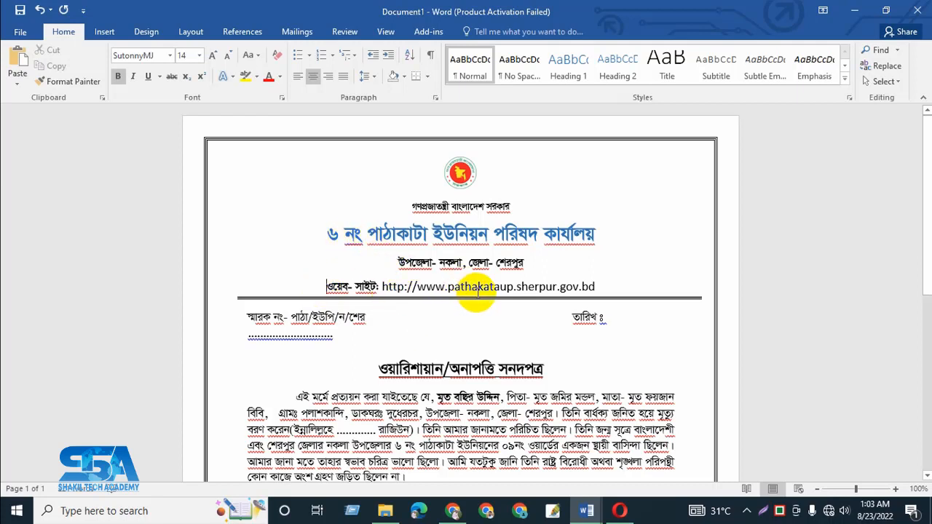
drag(608, 288, 326, 193)
click(386, 291)
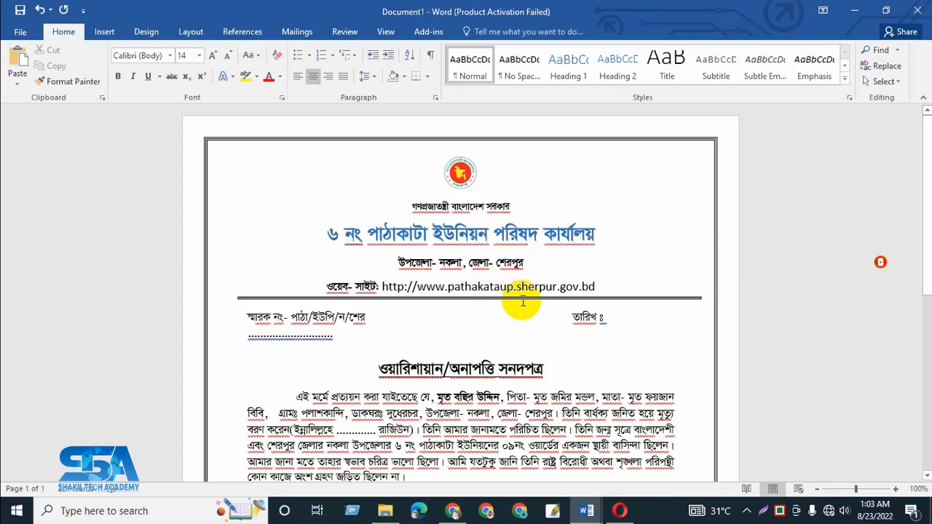
scroll(554, 284, down, 3)
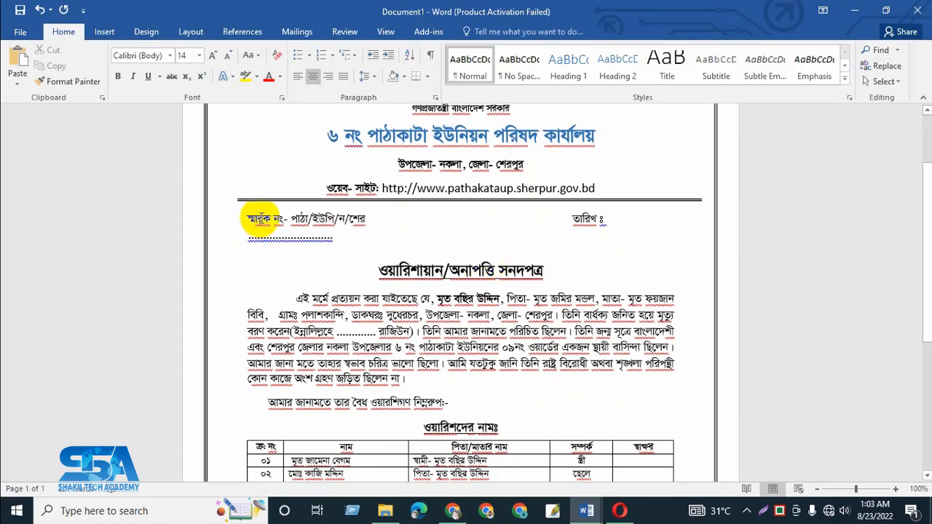
drag(286, 219, 364, 216)
click(302, 222)
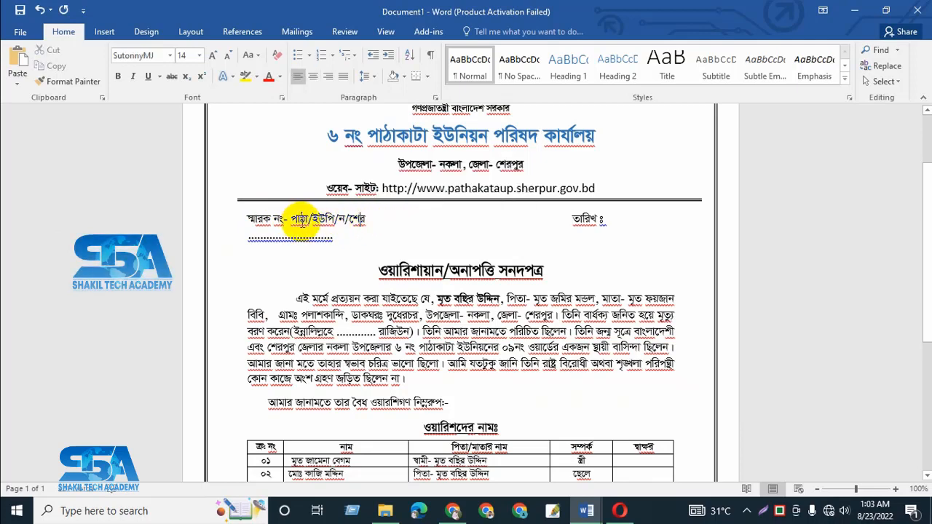
click(287, 218)
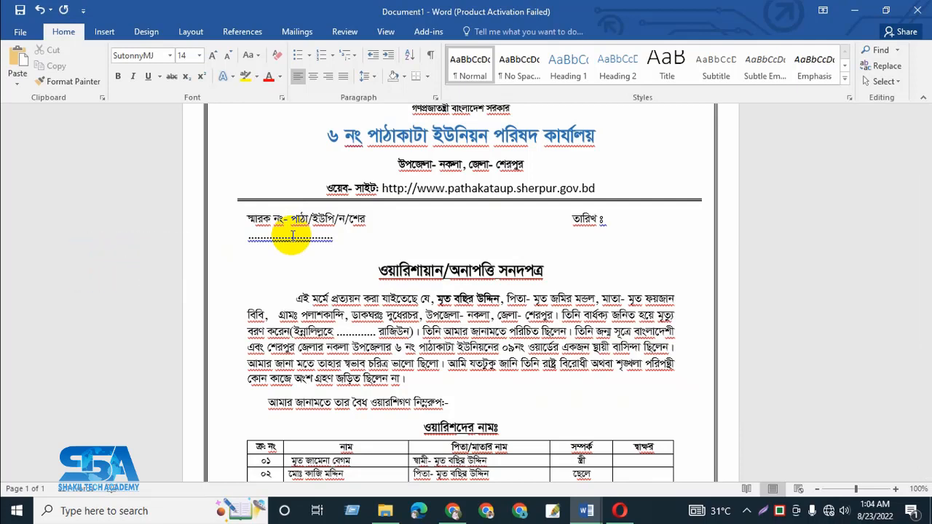
Step: Delete the colon and the surplus spacing after the date label তারিখ, bringing the dotted line up beside it
click(609, 220)
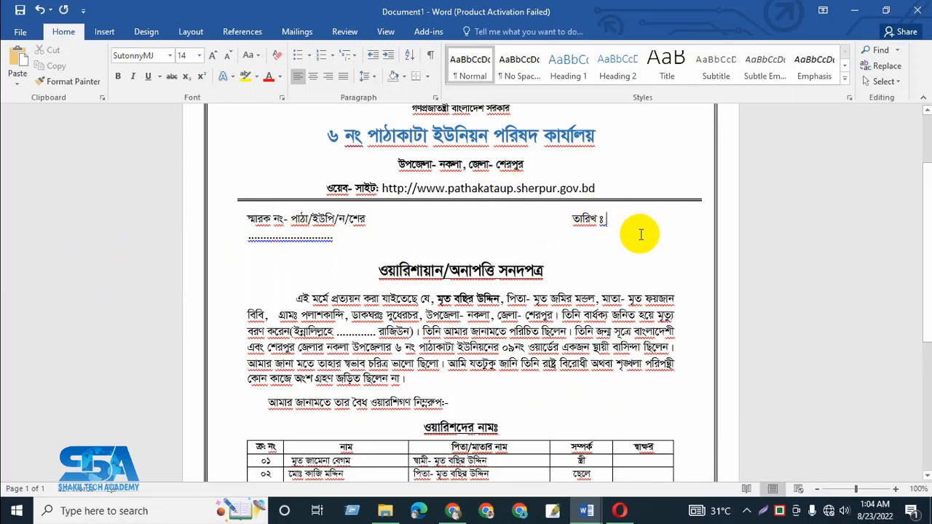
key(Right)
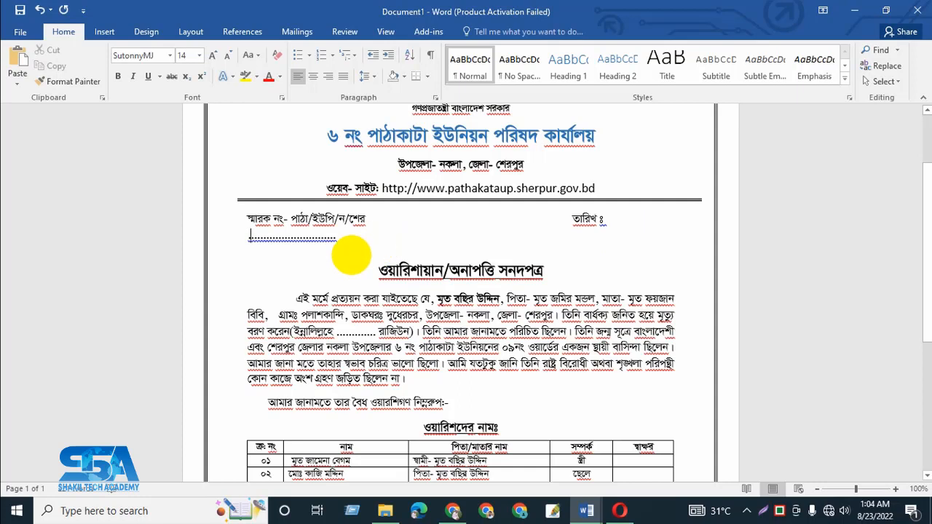
key(BackSpace)
key(BackSpace)
key(BackSpace)
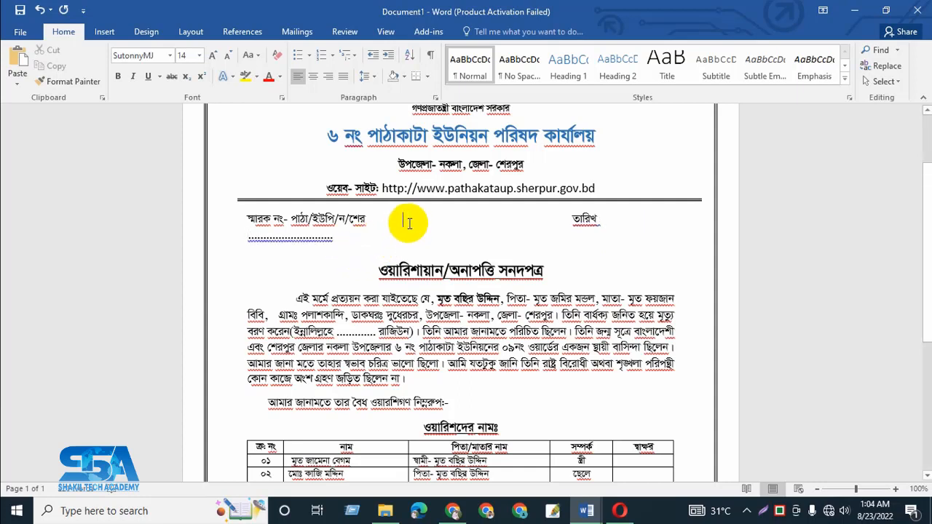
key(BackSpace)
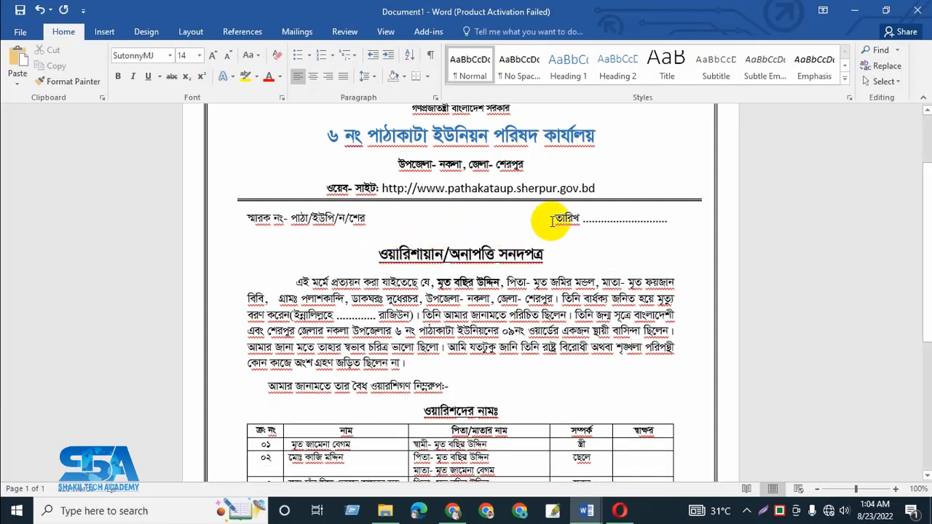
Step: Review the certificate from the letterhead and date line through the title, body paragraph and heirs table
scroll(652, 357, down, 2)
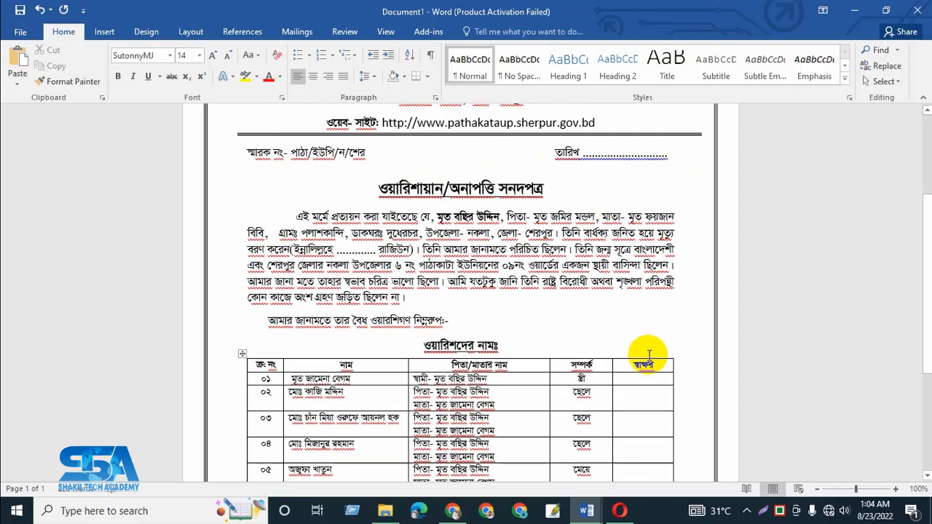
scroll(641, 342, up, 2)
scroll(650, 335, down, 1)
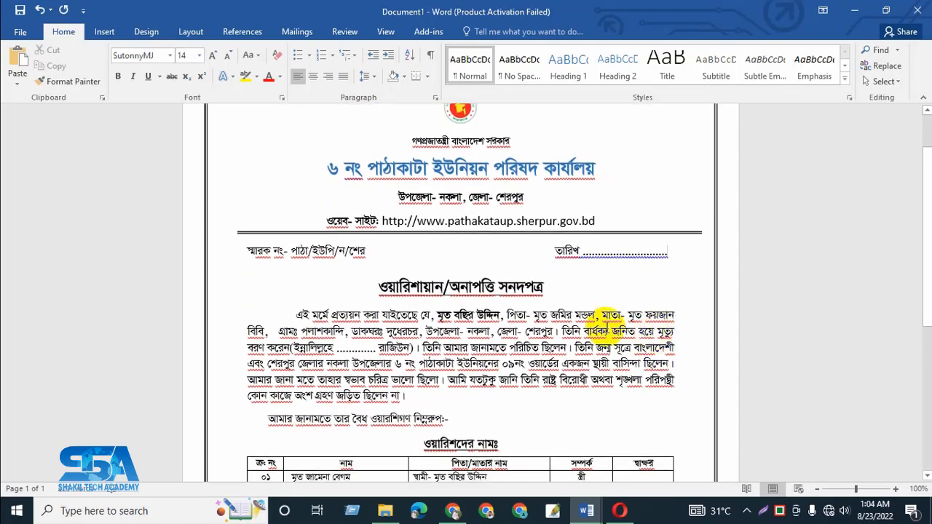
scroll(614, 323, up, 2)
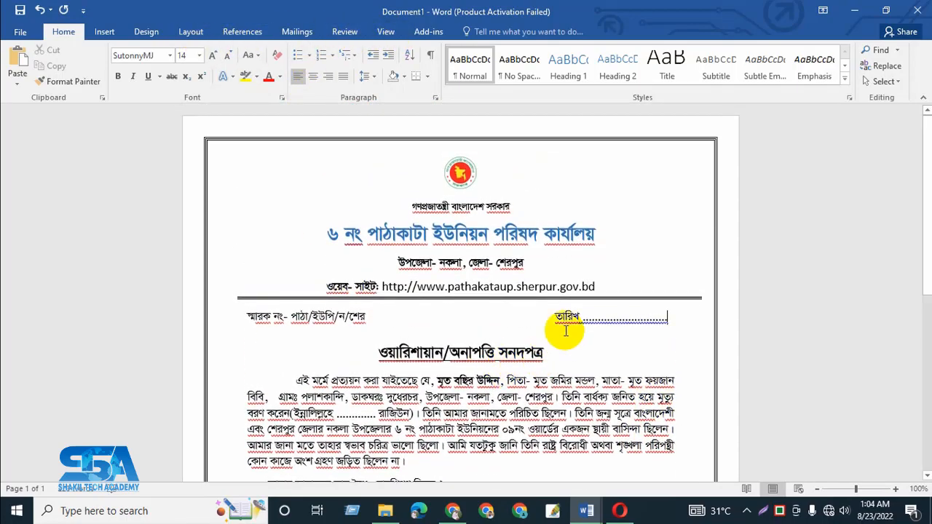
scroll(619, 314, down, 3)
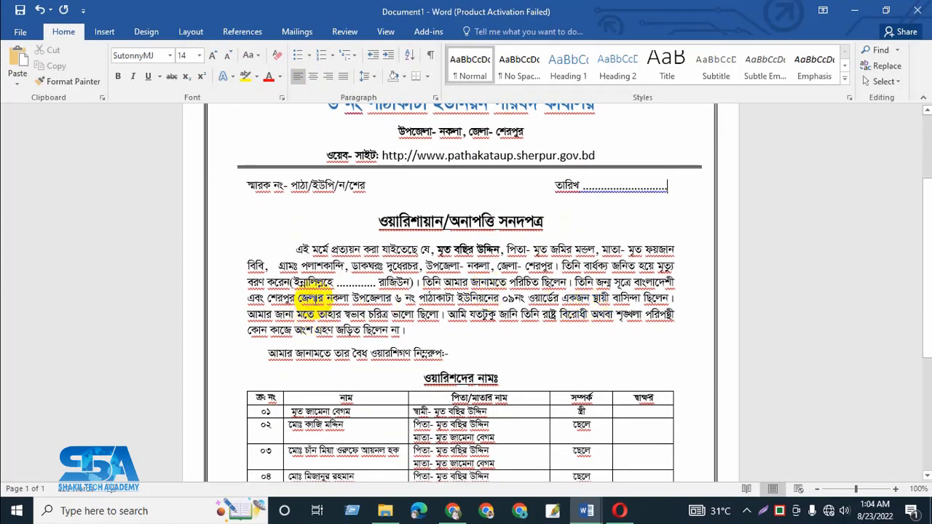
scroll(291, 191, up, 1)
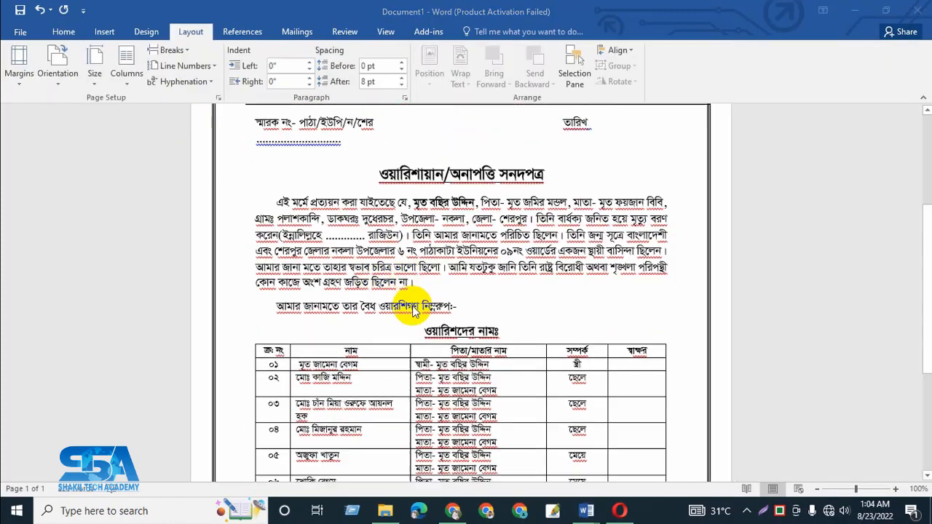
scroll(437, 218, up, 2)
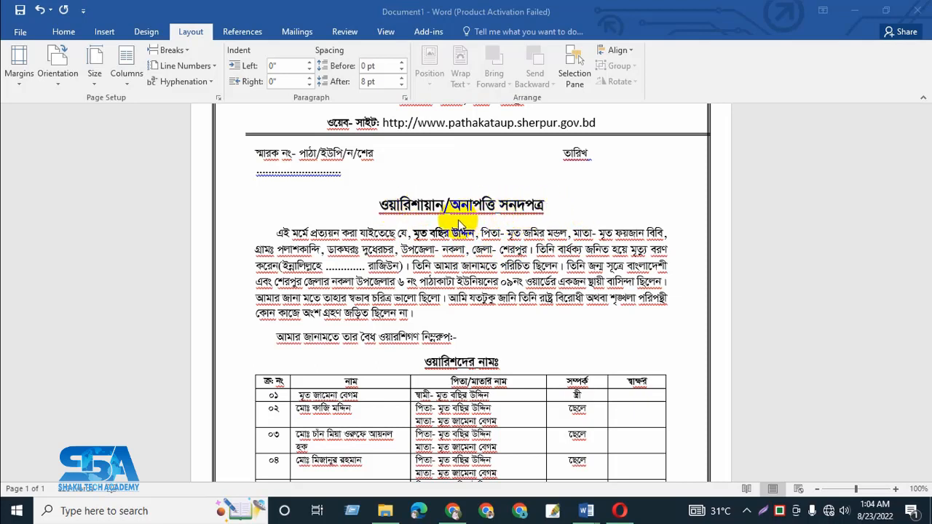
double_click(489, 233)
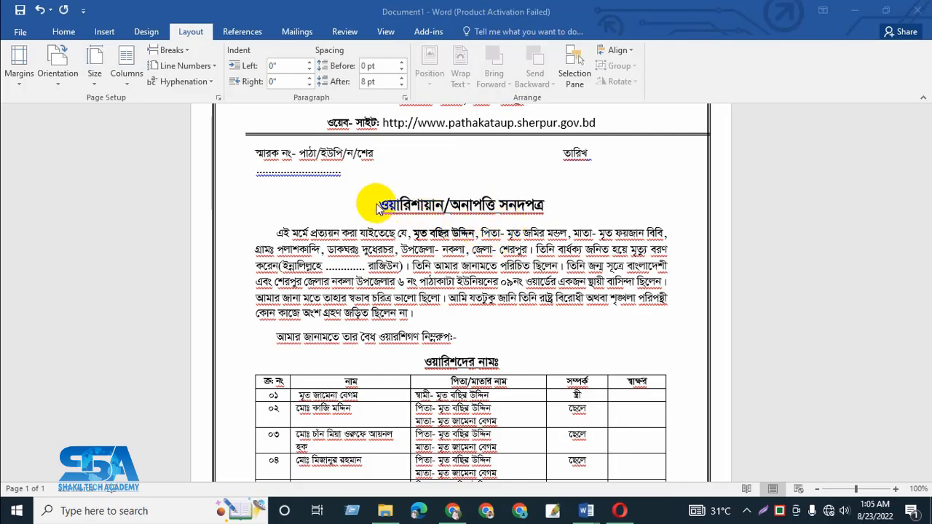
Step: Delete the surplus spacing before the date label তারিখ to bring its dotted line up onto the same line
scroll(357, 191, up, 4)
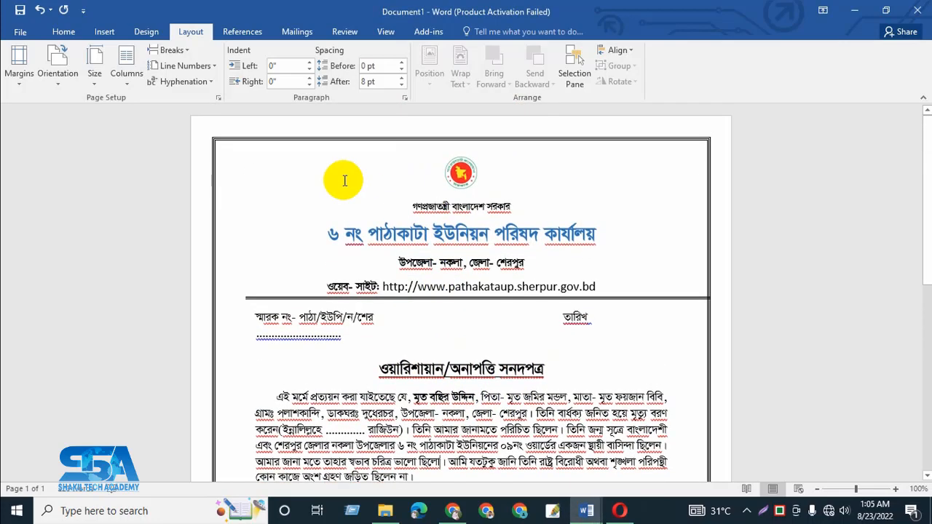
drag(344, 181, 620, 333)
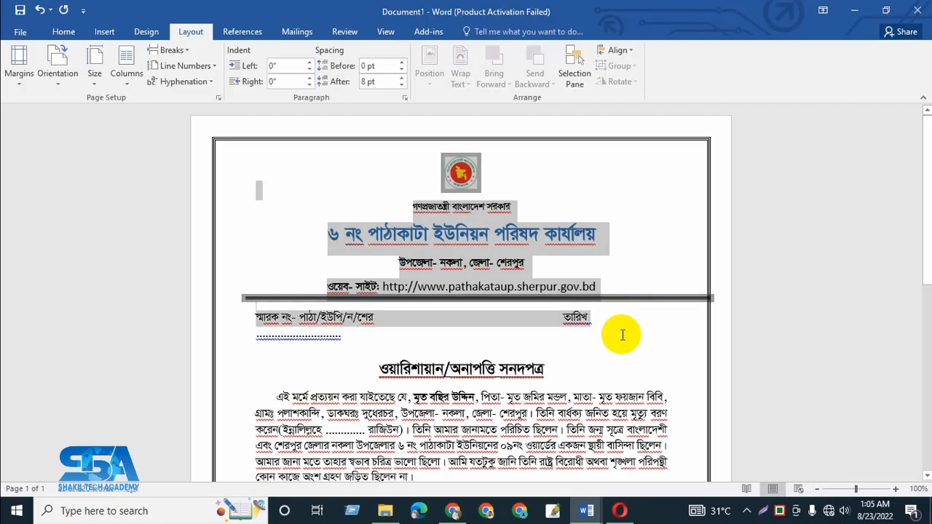
click(553, 326)
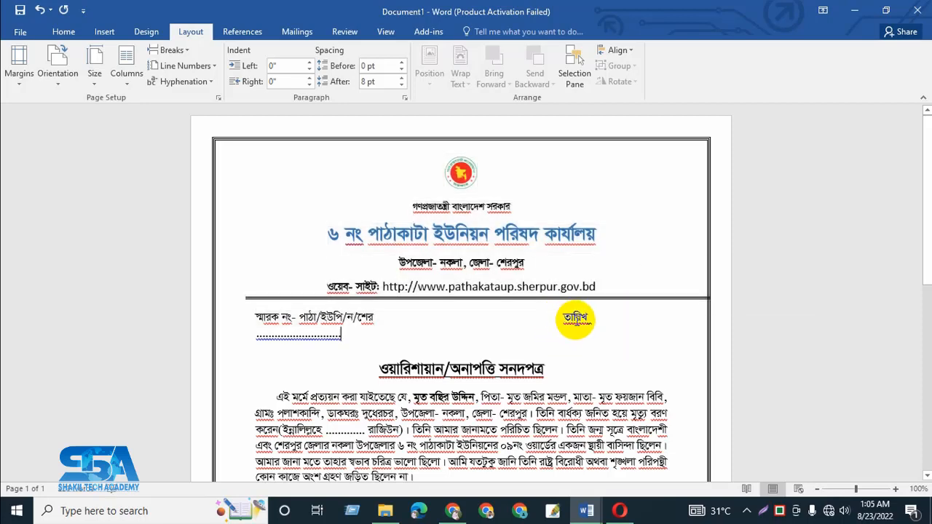
click(554, 318)
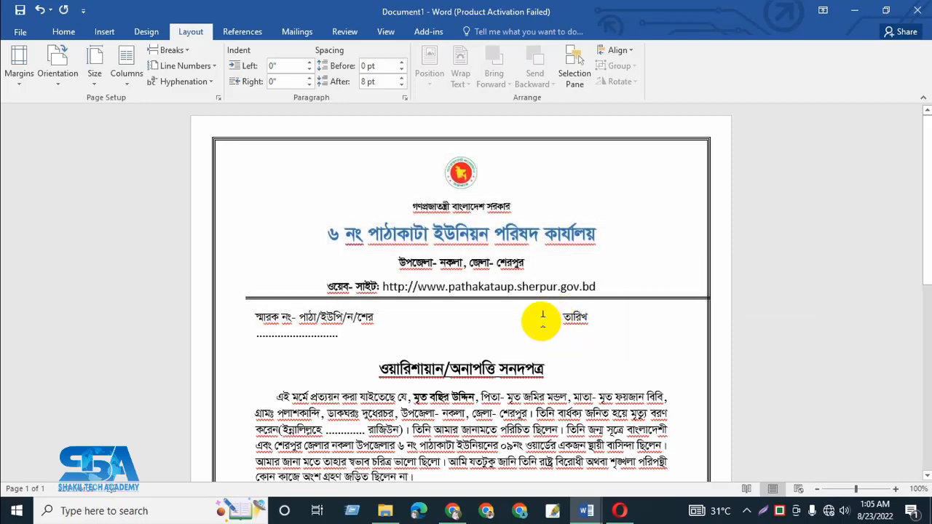
key(BackSpace)
scroll(531, 335, down, 3)
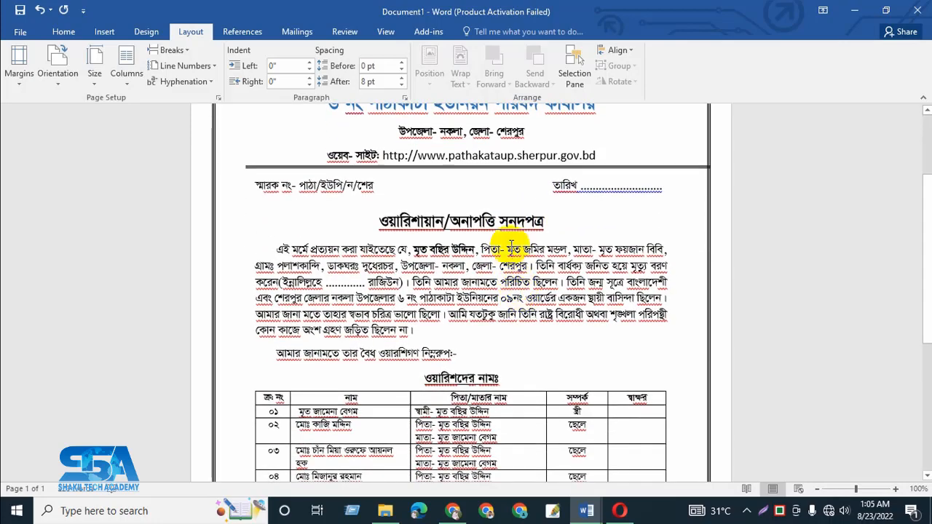
Step: Examine the title ওয়ারিশায়ান/অনাপত্তি সনদপত্র and the font formatting of the deceased's name in the body paragraph
click(377, 222)
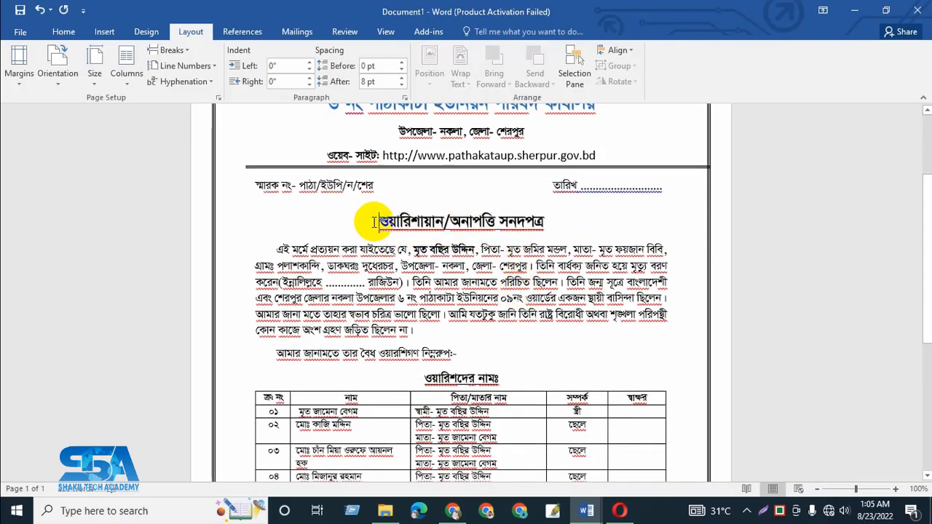
drag(375, 221, 472, 330)
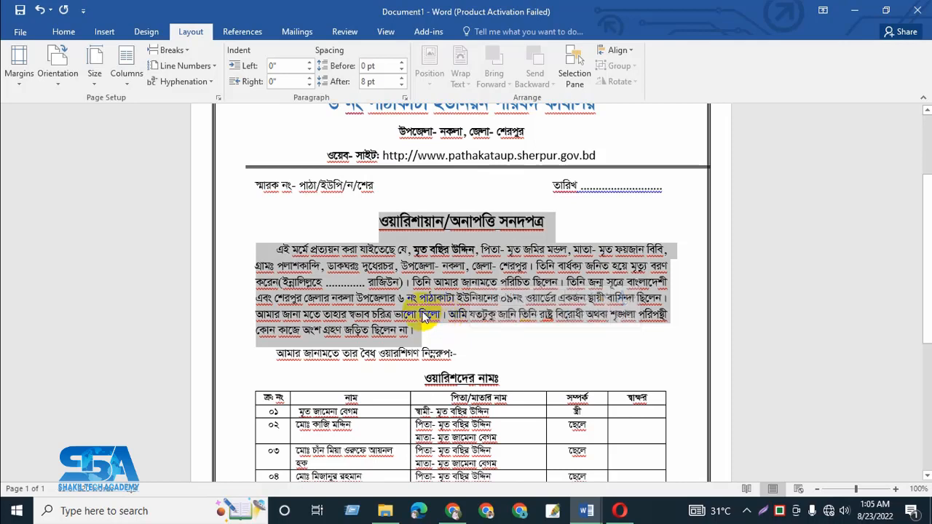
click(355, 258)
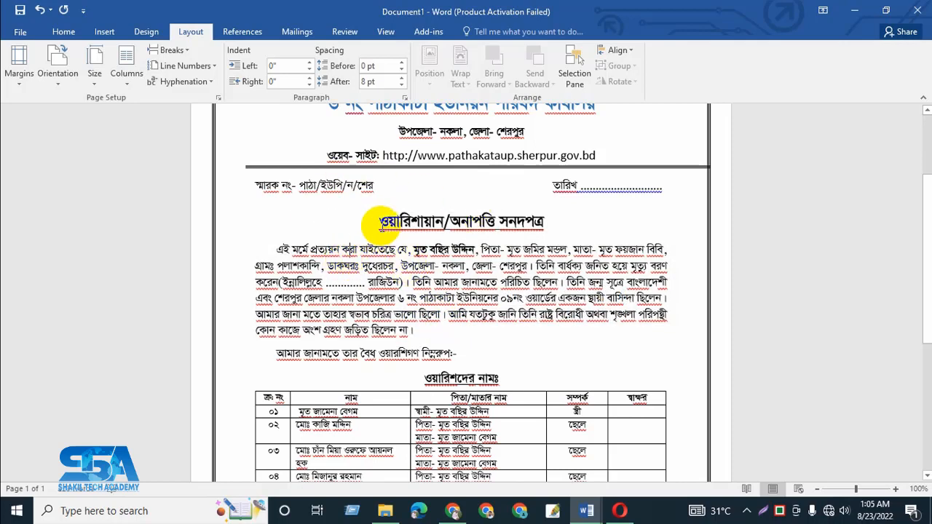
drag(380, 223, 548, 225)
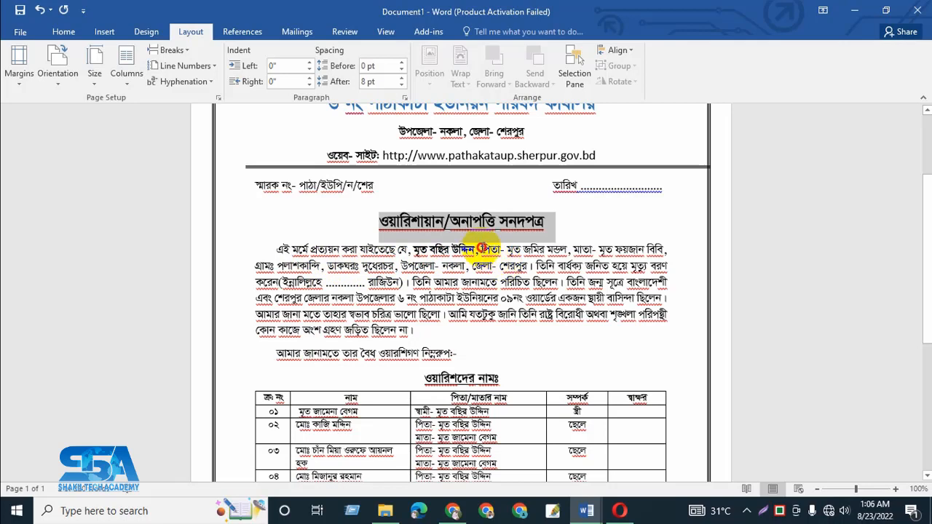
click(470, 250)
drag(475, 250, 411, 250)
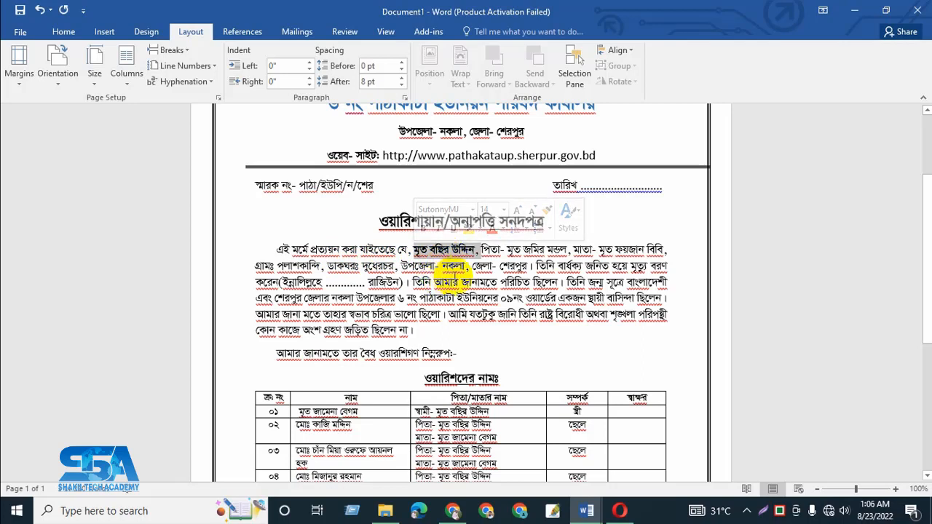
click(457, 252)
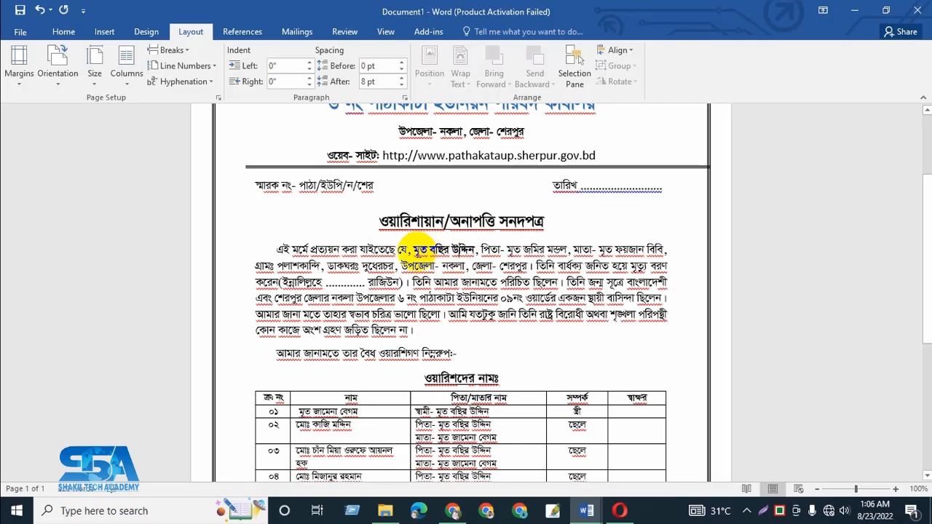
drag(413, 251, 466, 251)
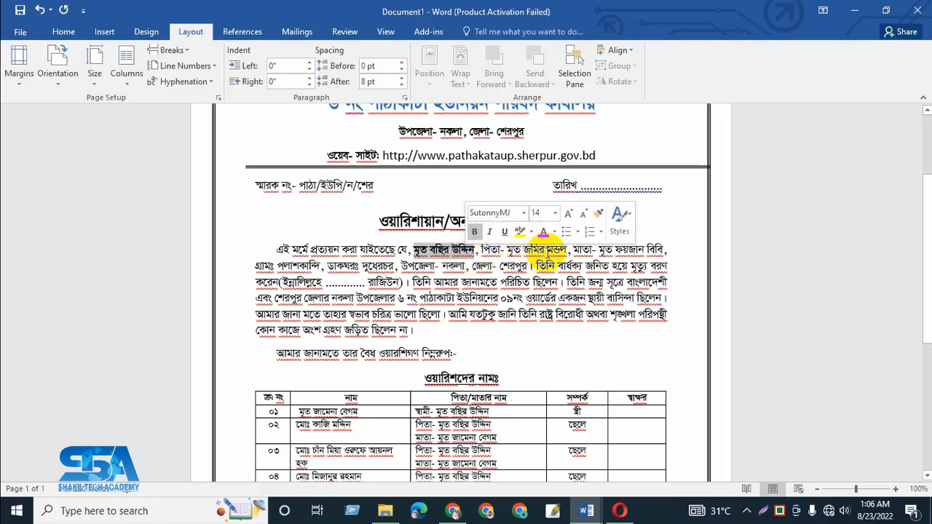
click(441, 252)
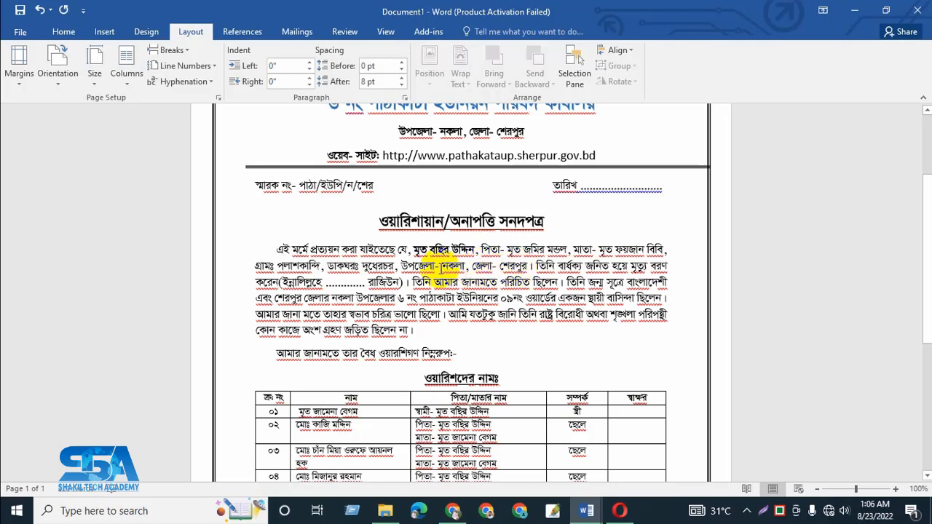
Step: Examine the body paragraph's parts: the deceased's parentage and address, the cause-of-death wording, and the residency and character statements
drag(528, 268, 274, 252)
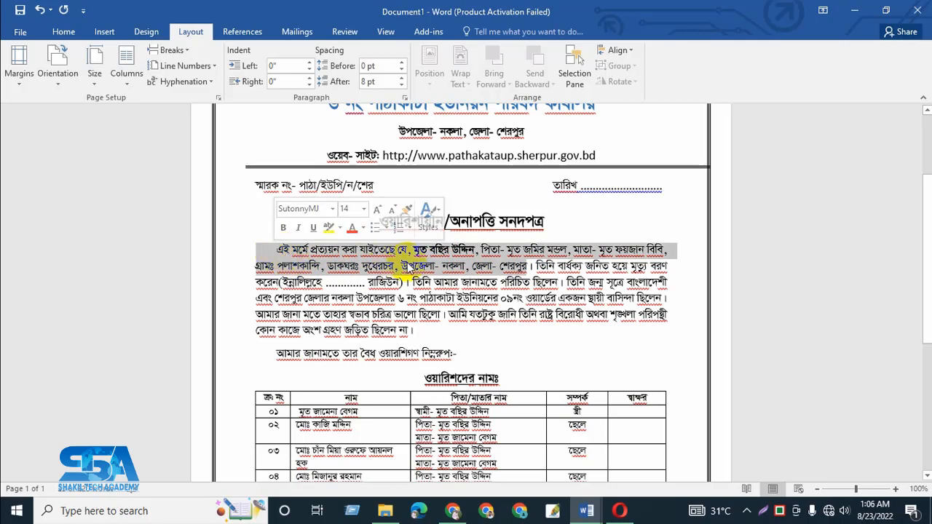
click(408, 265)
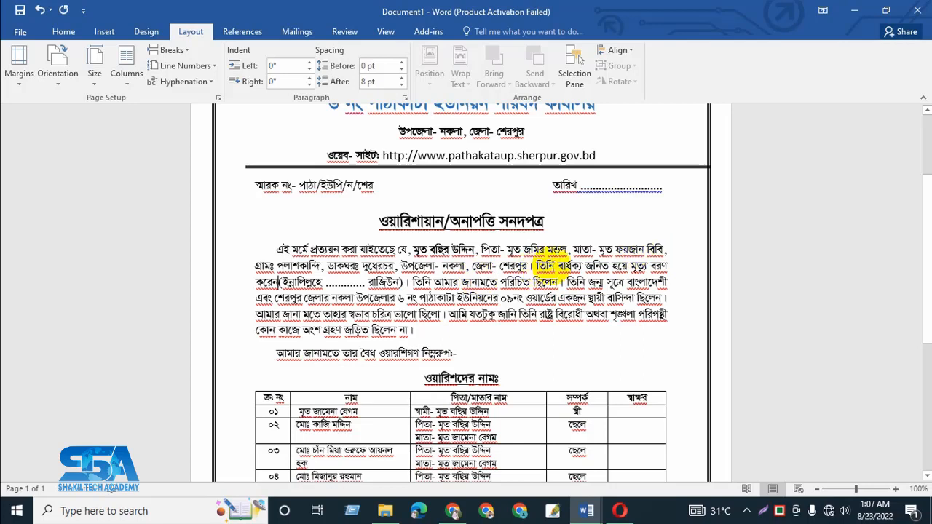
drag(563, 265, 603, 264)
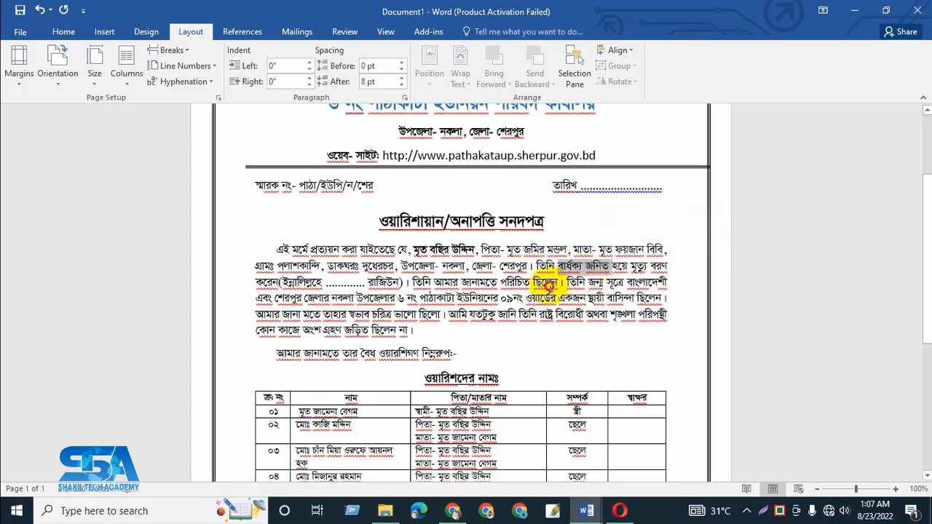
click(547, 285)
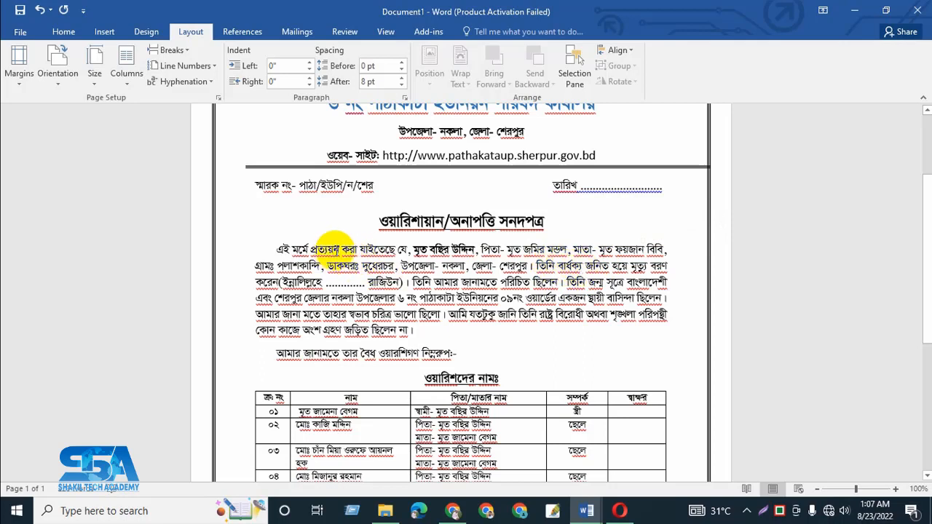
drag(538, 266, 628, 266)
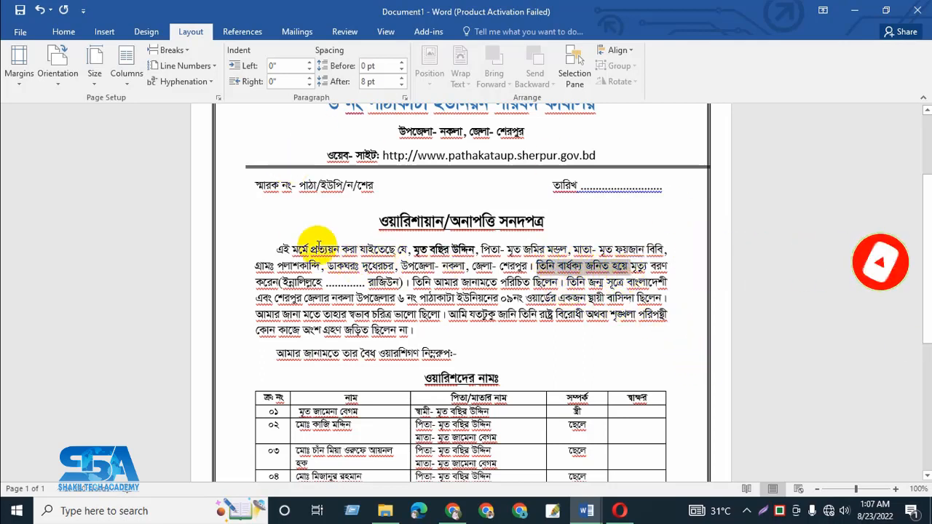
click(286, 284)
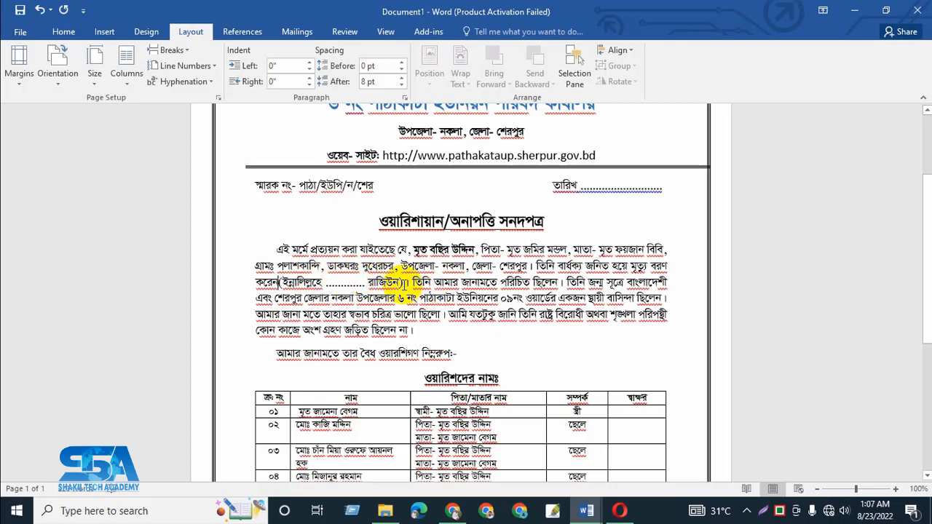
drag(409, 282, 417, 330)
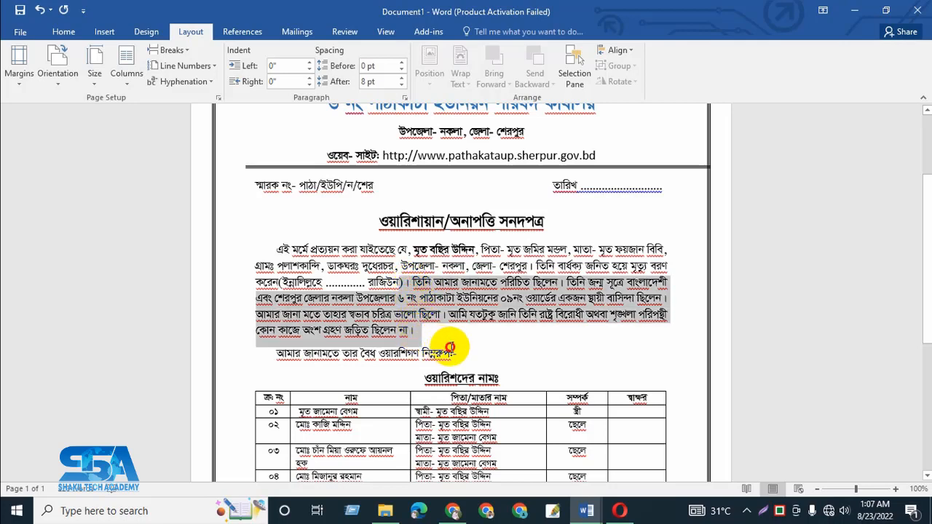
click(390, 279)
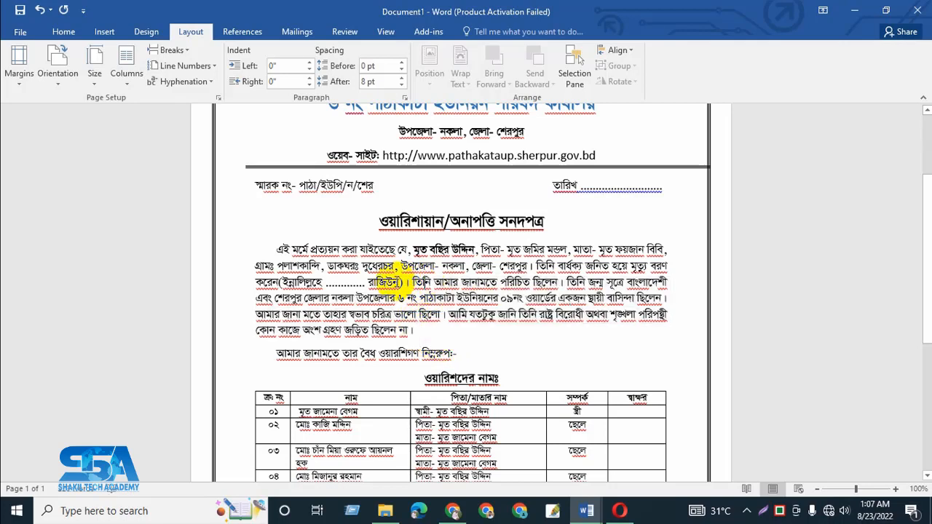
drag(405, 281, 281, 250)
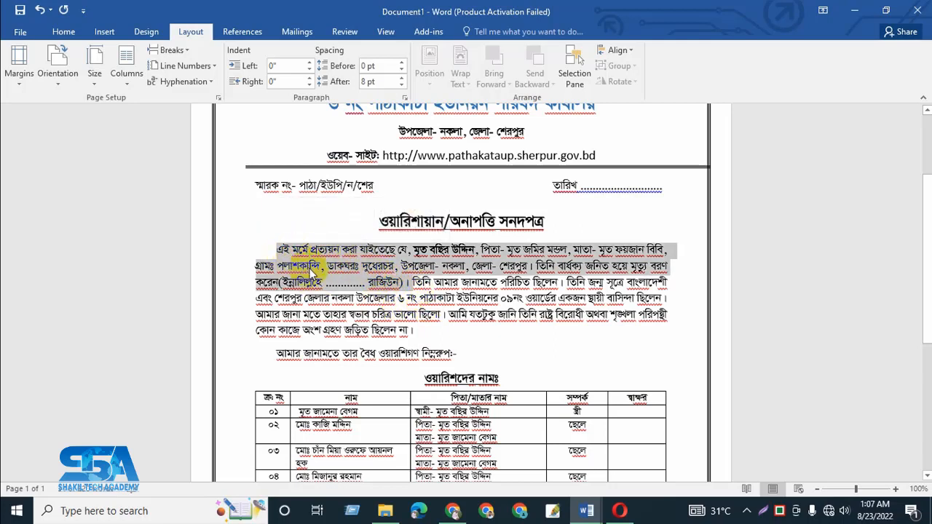
click(415, 269)
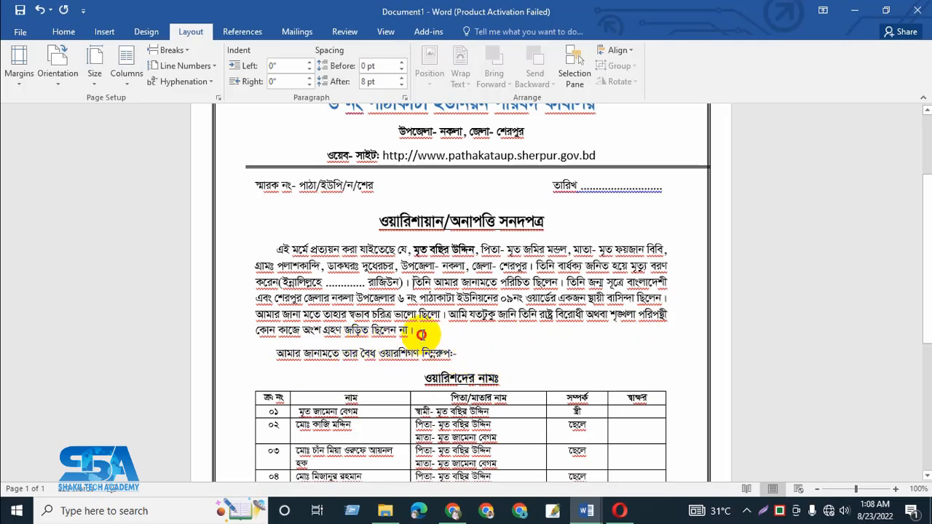
drag(421, 334, 277, 249)
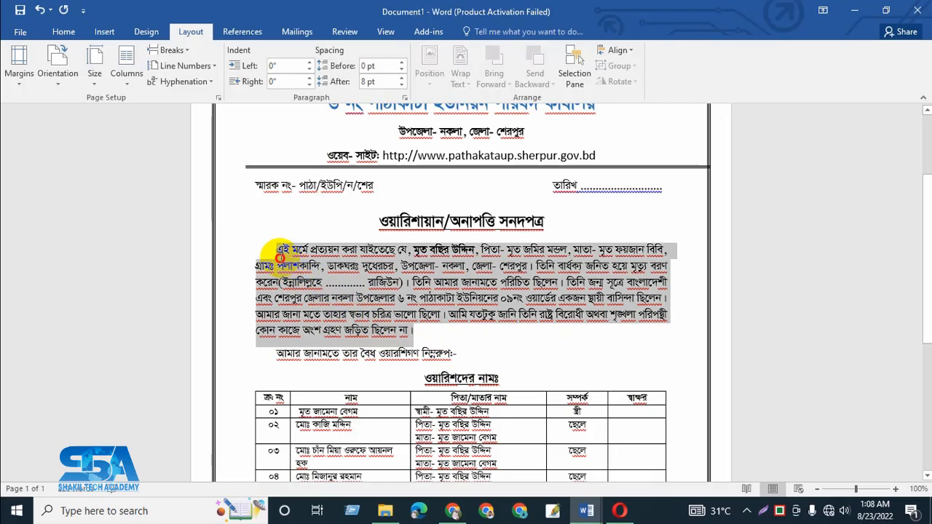
click(428, 305)
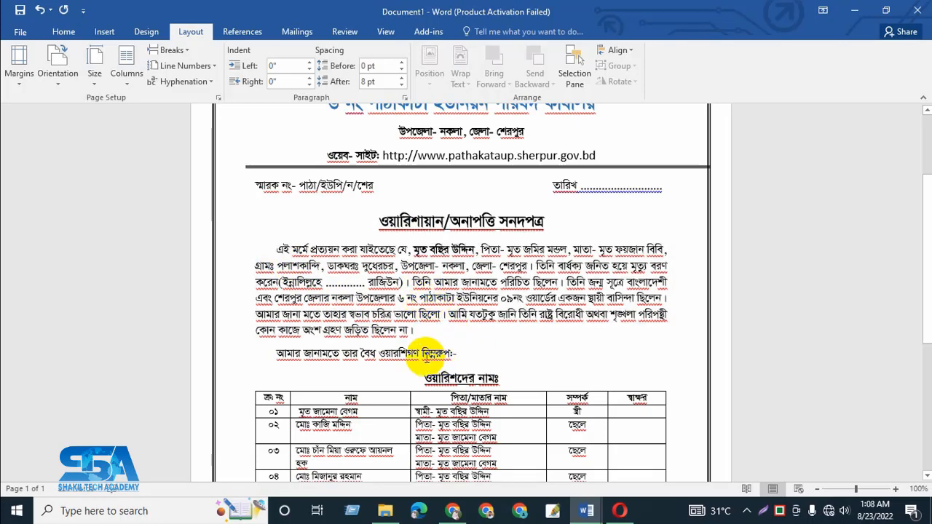
Step: Examine the line introducing the legal heirs, the deceased's name it refers to, and the heirs table with its closing statement
scroll(408, 370, down, 2)
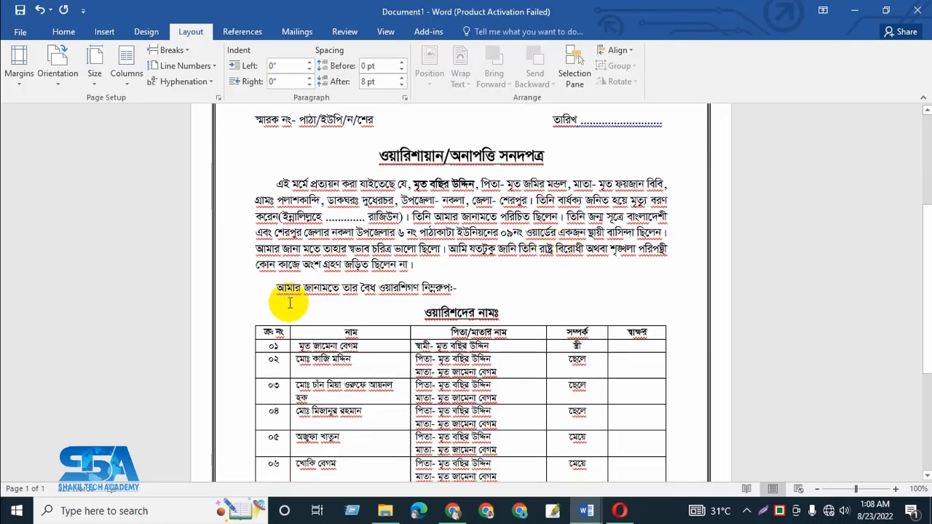
drag(277, 290, 360, 289)
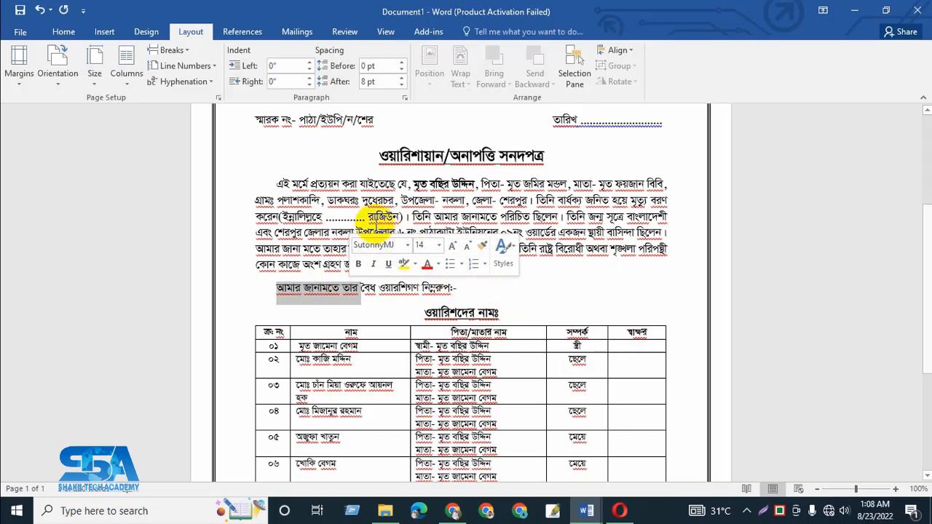
drag(413, 183, 472, 187)
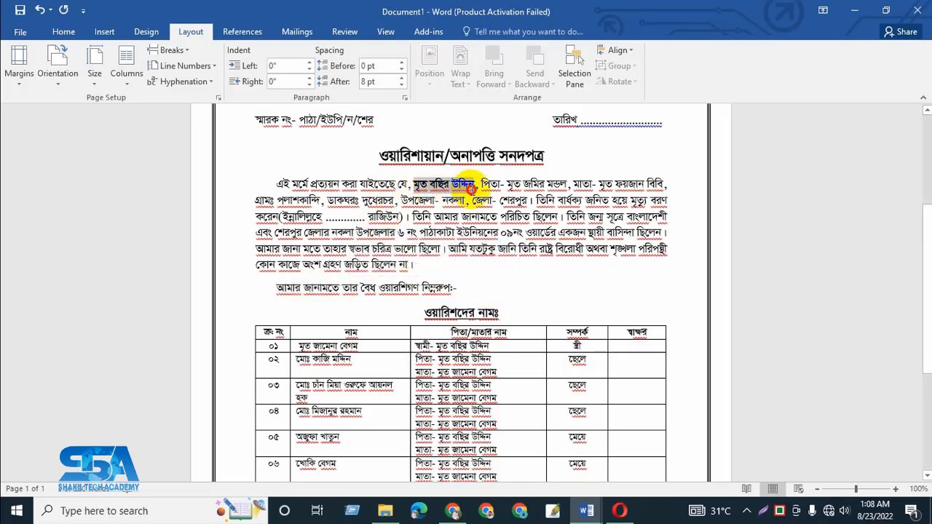
scroll(424, 379, down, 1)
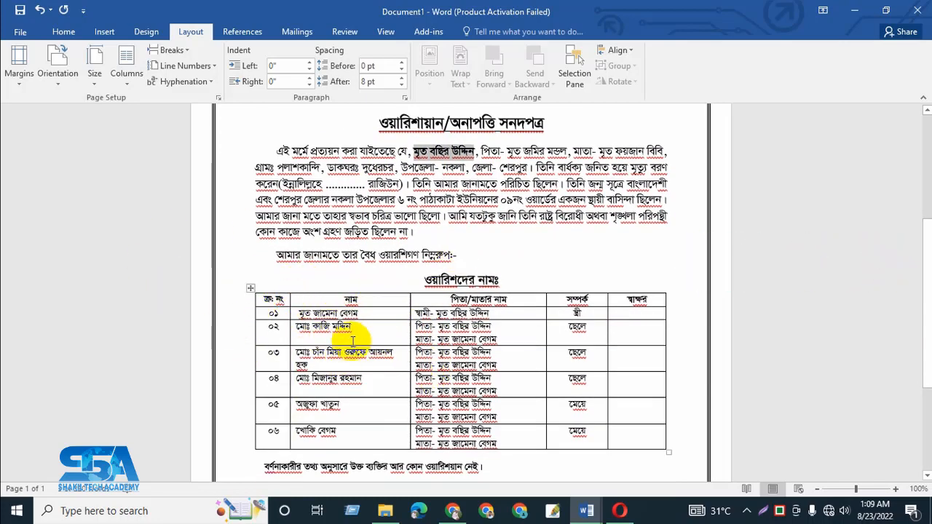
scroll(437, 386, down, 1)
scroll(445, 390, down, 1)
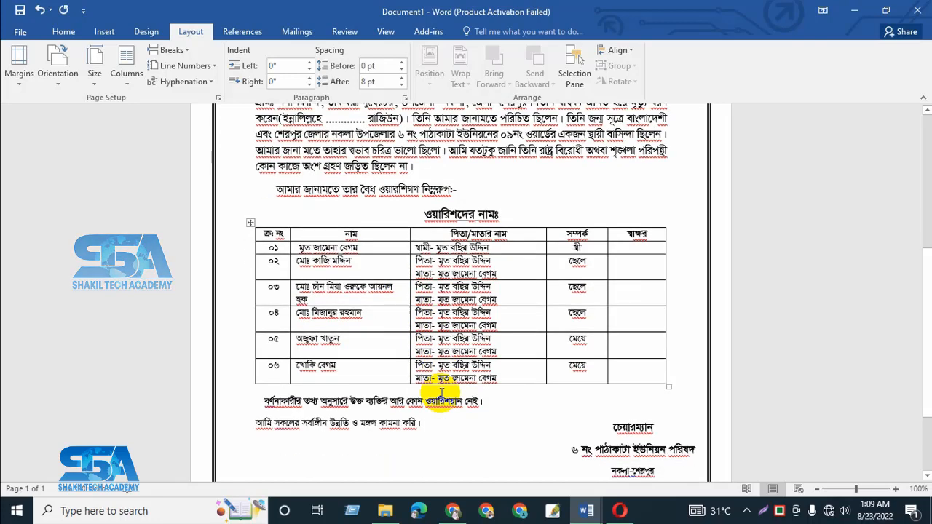
scroll(430, 389, up, 2)
click(375, 357)
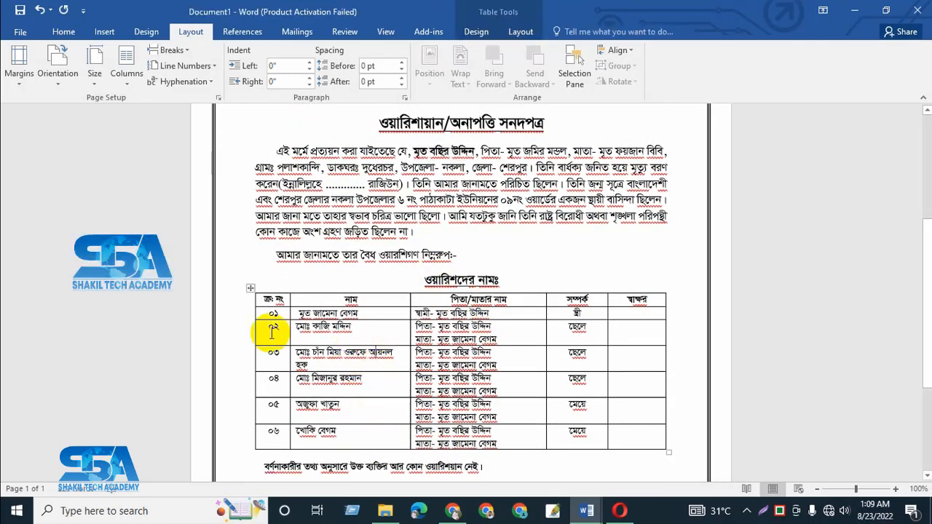
Step: View the table insertion options and close them without inserting a table, returning to the heirs table
click(104, 35)
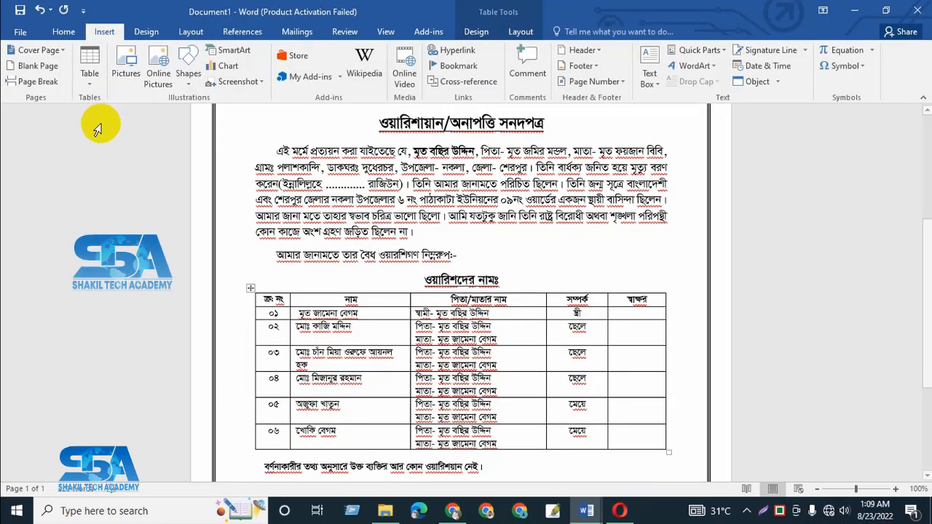
click(92, 60)
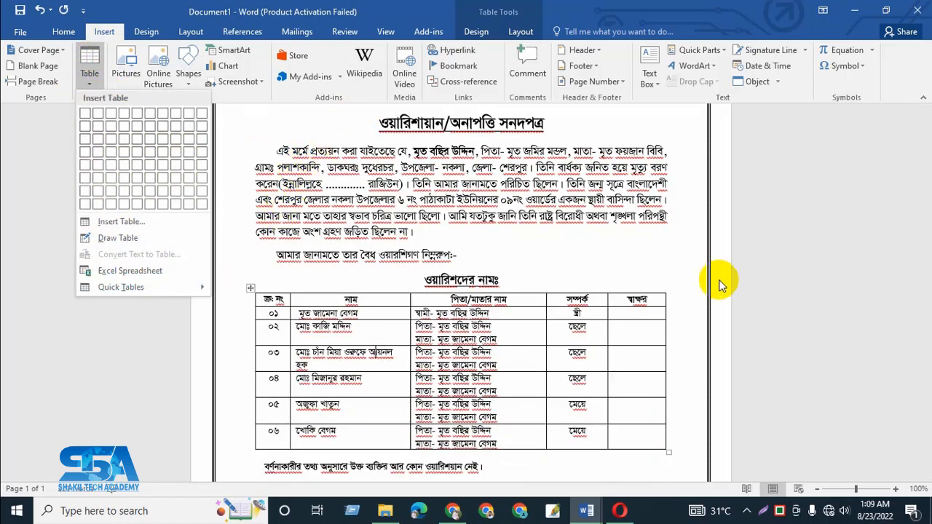
click(173, 364)
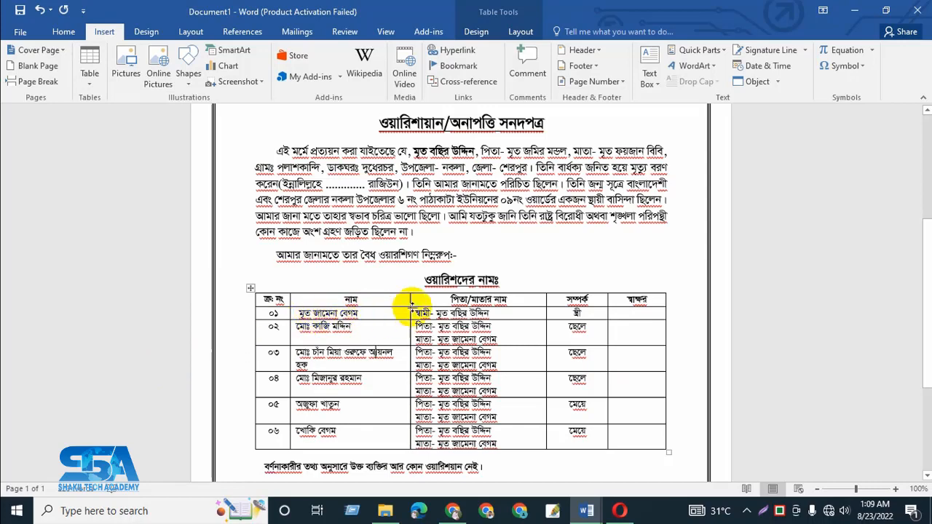
scroll(408, 313, down, 1)
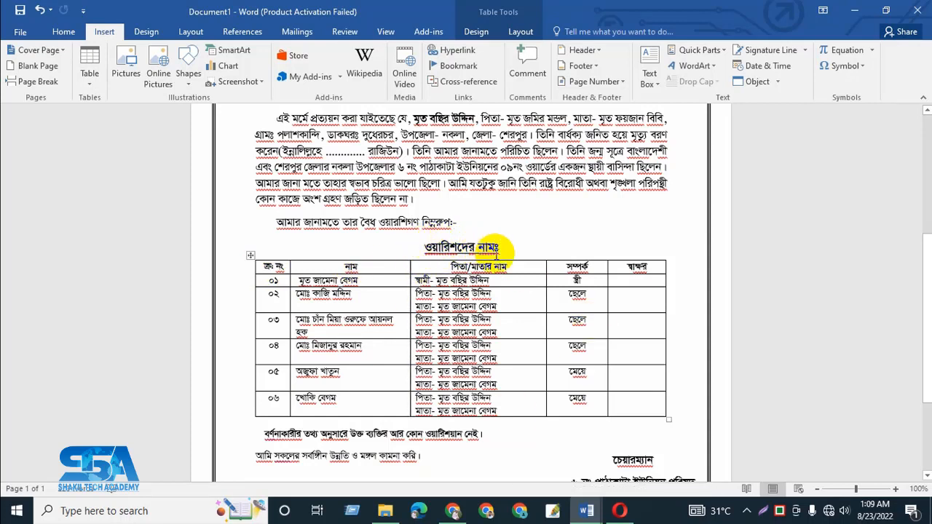
Step: Examine the ওয়ারিশদের নামঃ table's column headings and how its first row's husband entry matches the deceased's name in the body paragraph
click(506, 248)
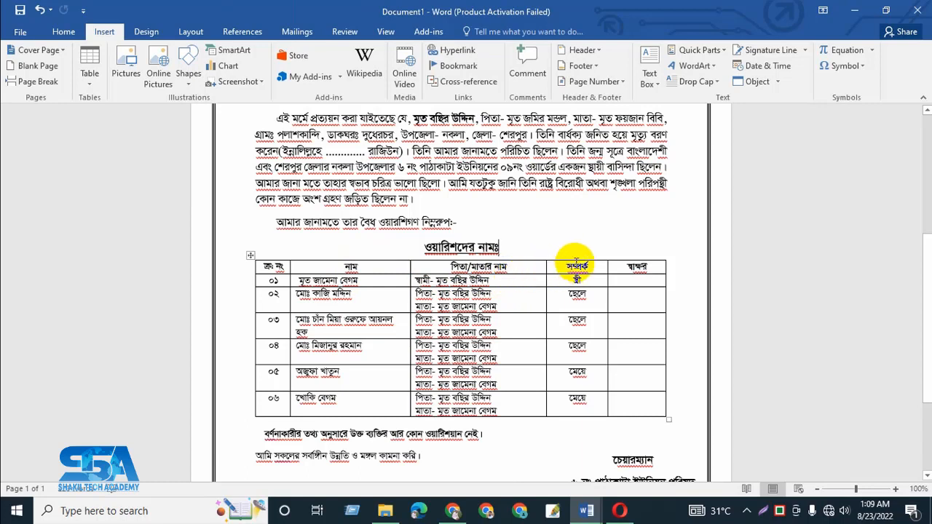
drag(570, 267, 662, 264)
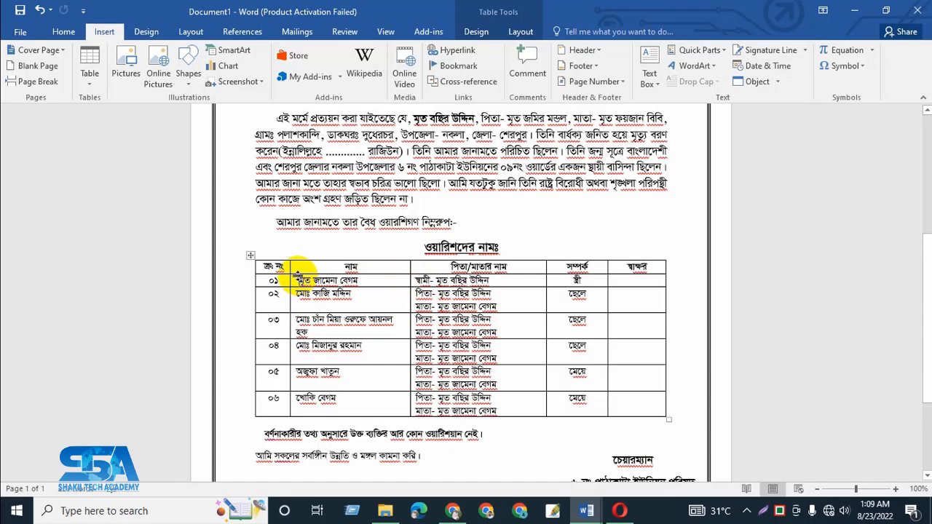
scroll(473, 188, up, 1)
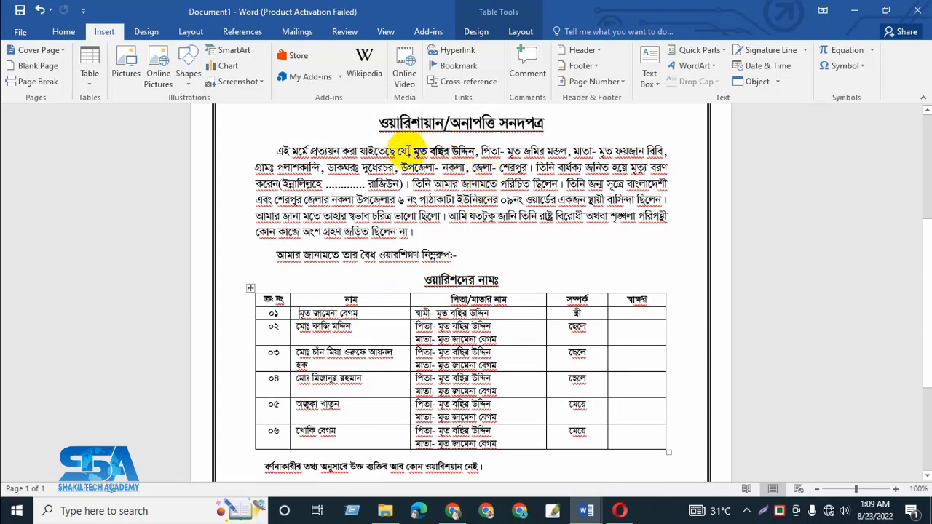
drag(413, 151, 475, 152)
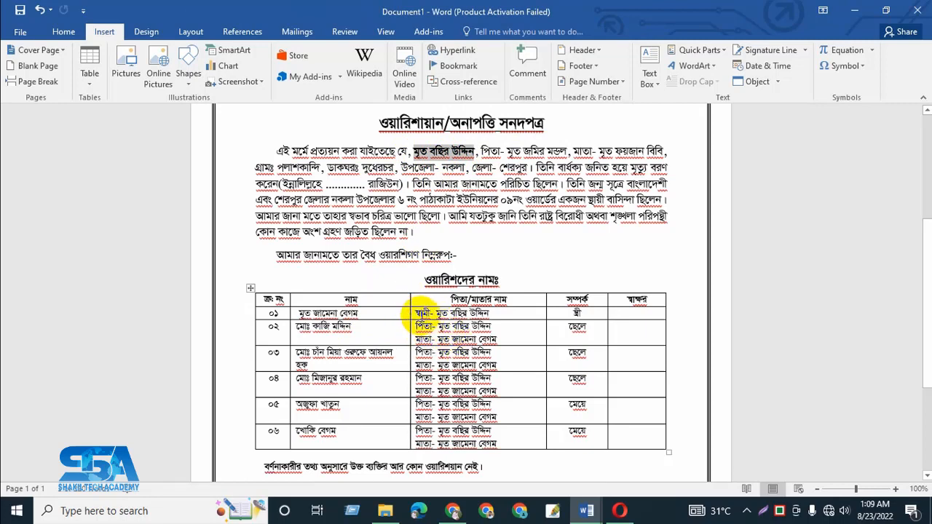
click(422, 315)
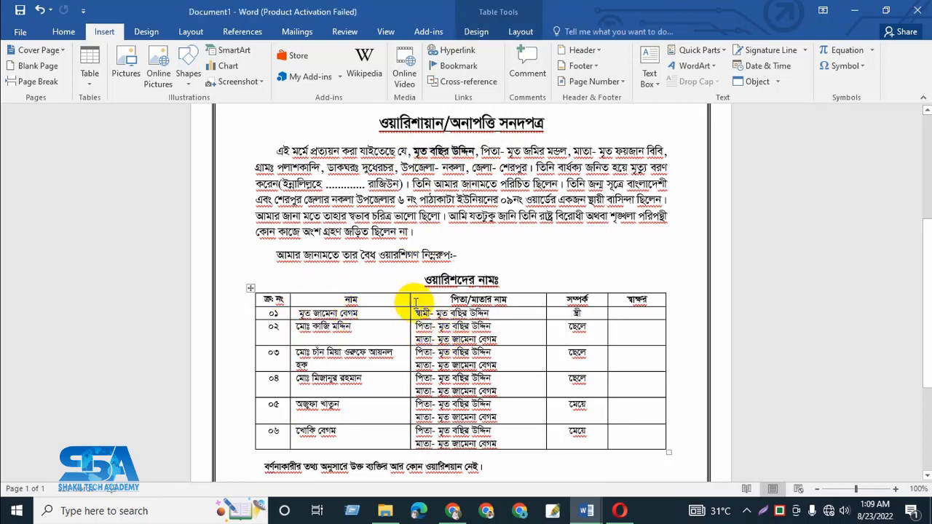
click(413, 315)
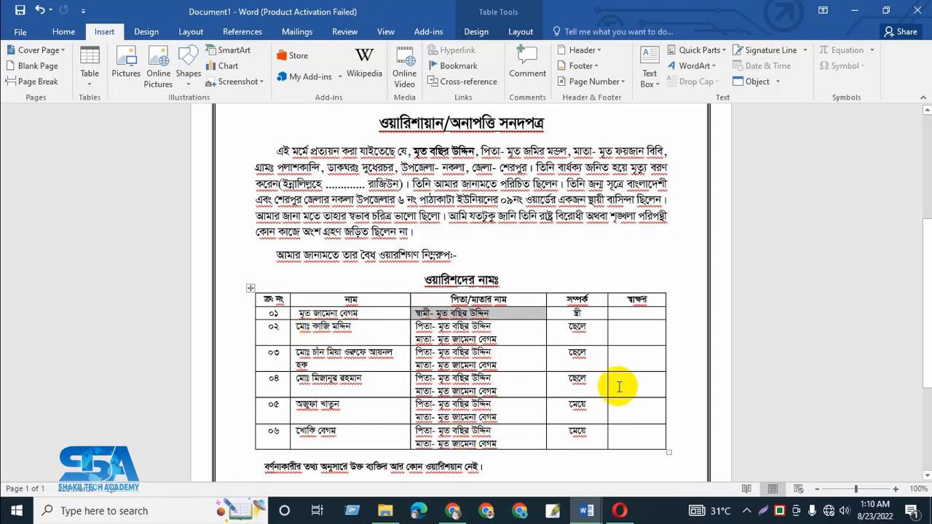
click(336, 336)
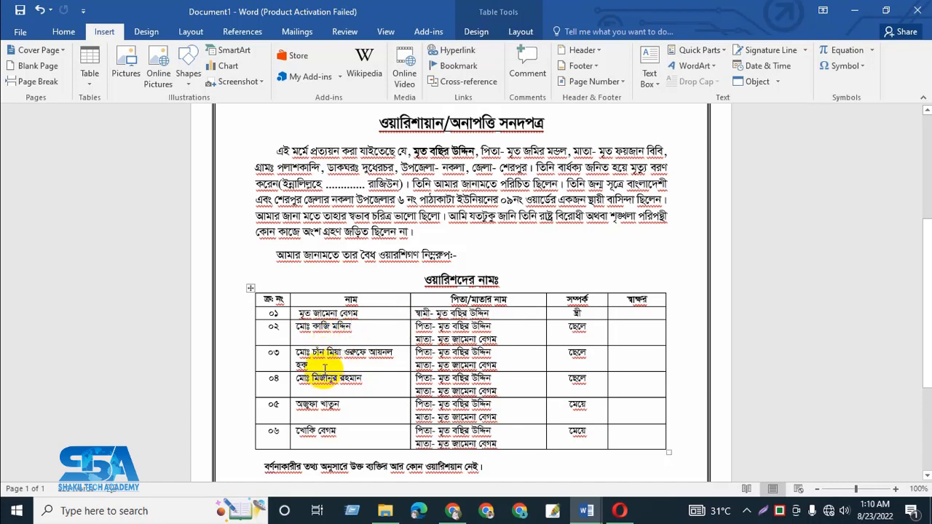
scroll(339, 366, down, 1)
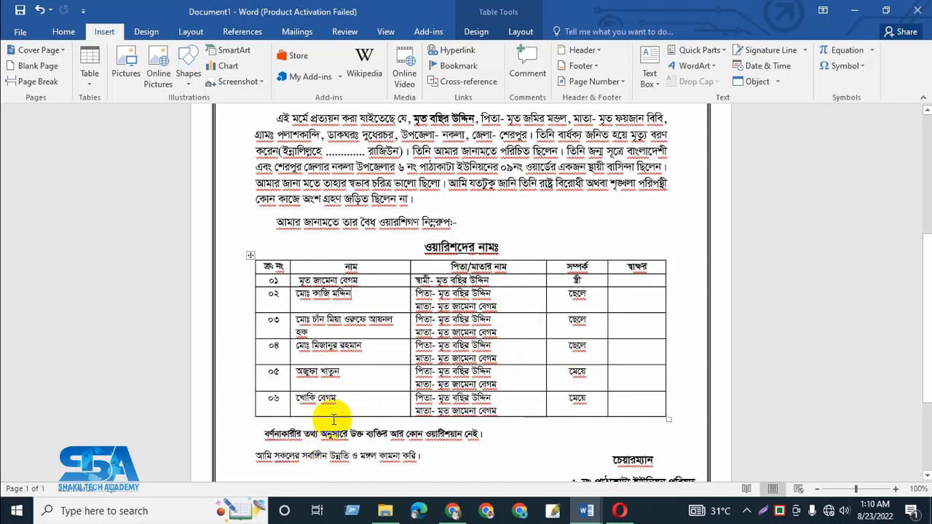
mouse_move(251, 417)
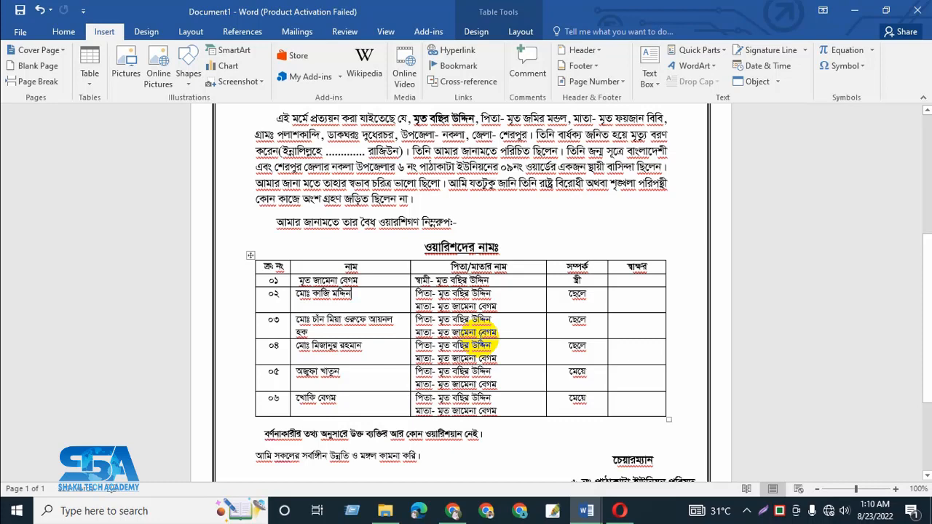
Step: Review the heirs' name and parent entries against the body paragraph, along with the closing statements below the table
scroll(480, 337, down, 3)
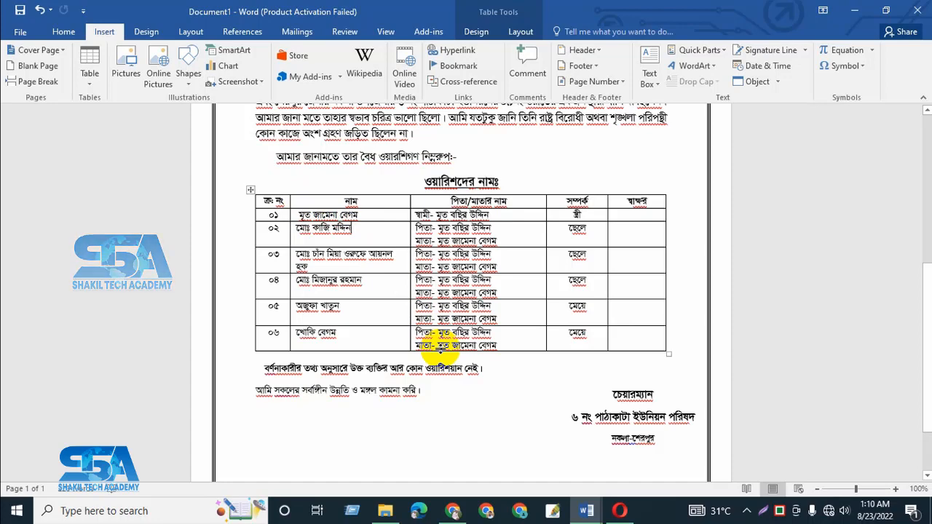
scroll(440, 348, up, 5)
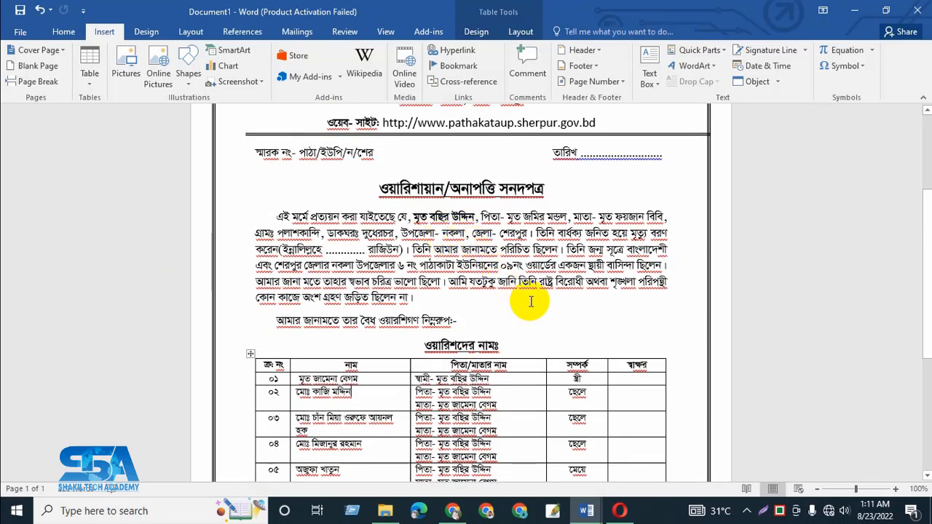
scroll(535, 314, down, 3)
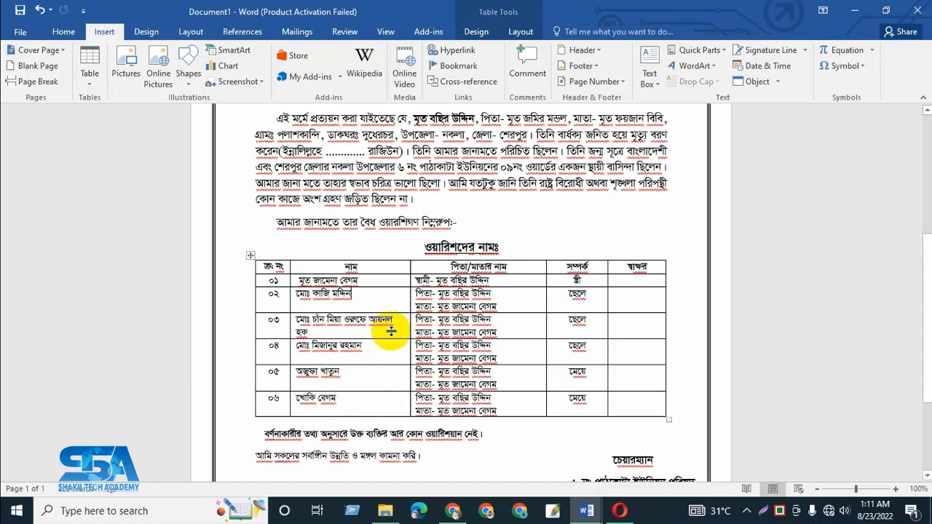
scroll(437, 321, down, 2)
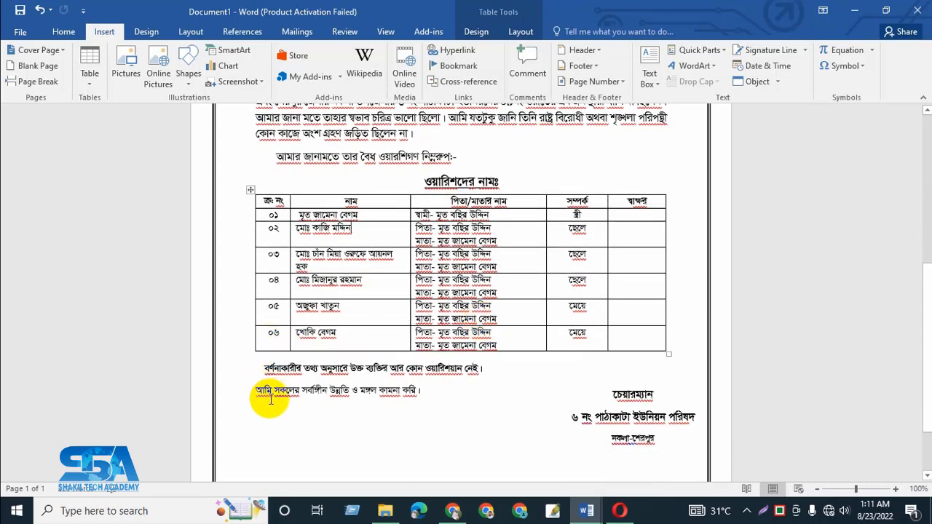
scroll(364, 372, down, 1)
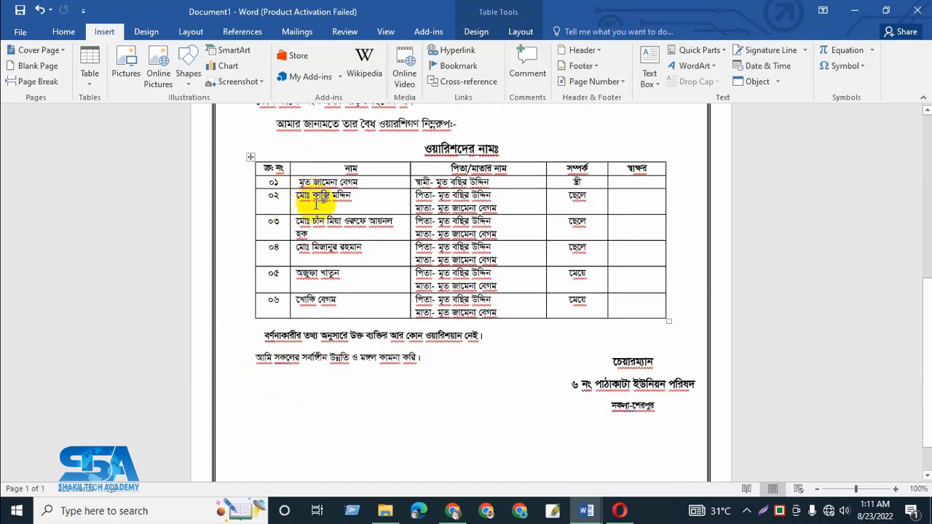
drag(302, 182, 435, 309)
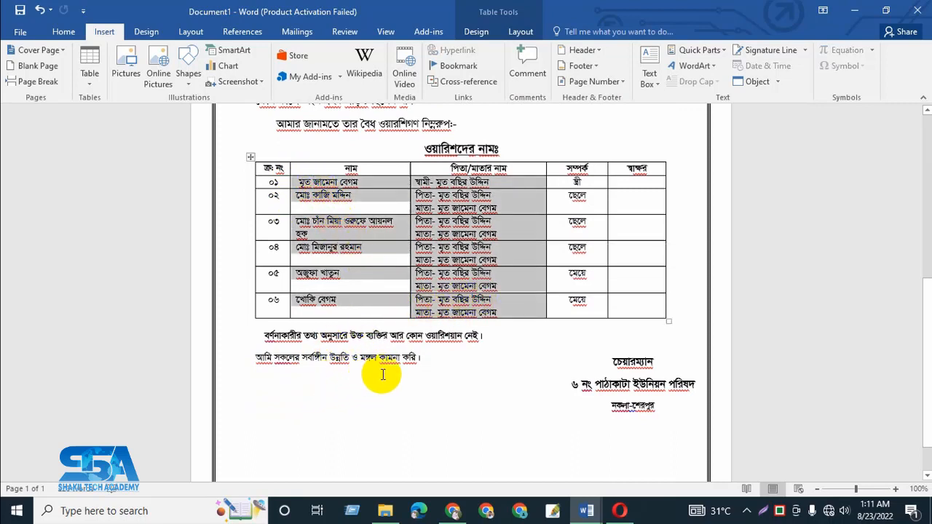
scroll(430, 364, up, 2)
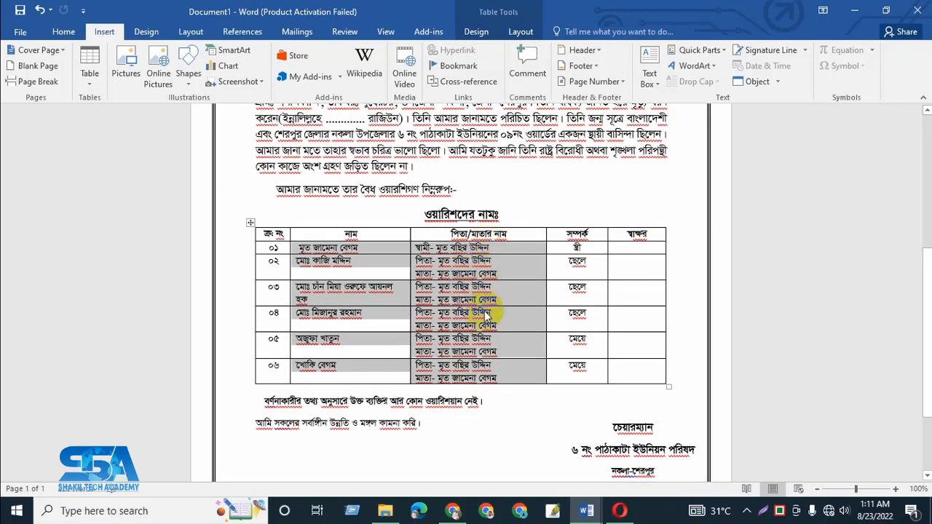
scroll(514, 318, down, 3)
scroll(513, 317, down, 2)
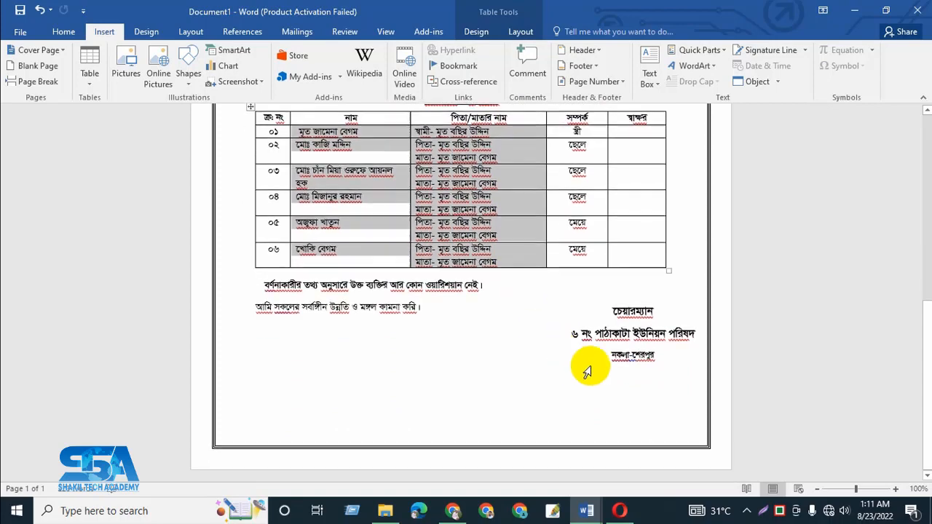
Step: Move the চেয়ারম্যান signature text box slightly lower, below the closing statements, and return to the body text
click(587, 367)
drag(609, 302, 605, 334)
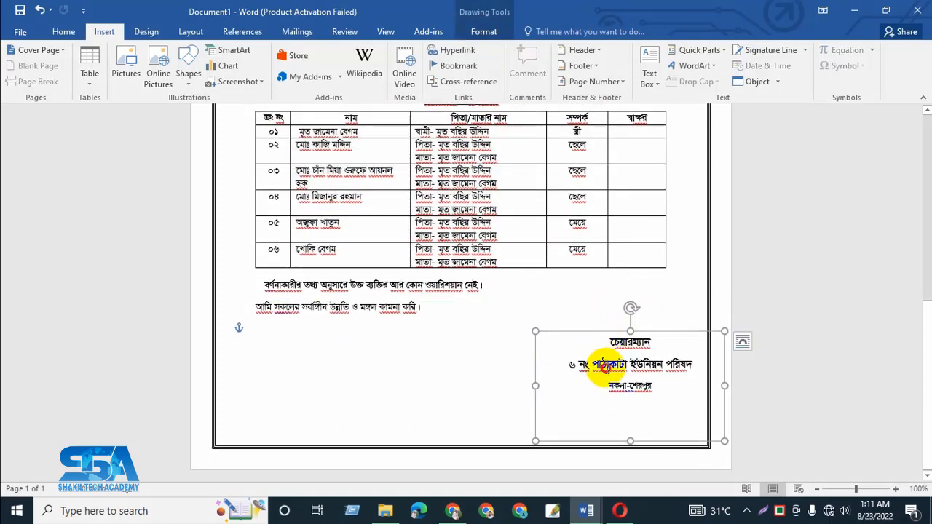
drag(570, 367, 643, 369)
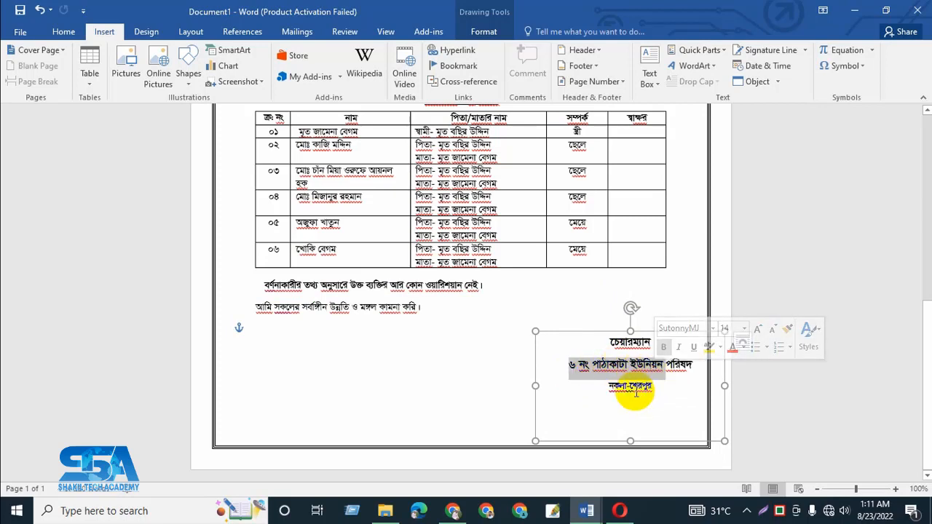
click(609, 395)
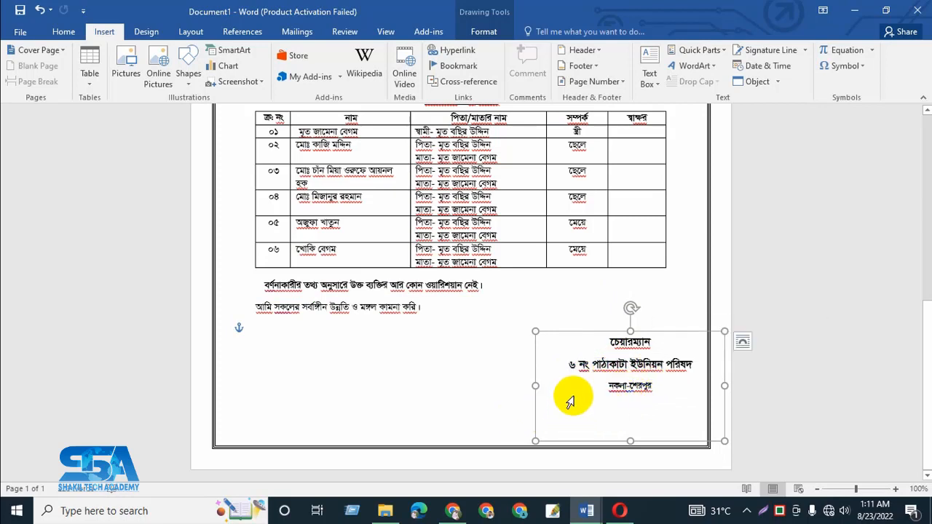
click(605, 318)
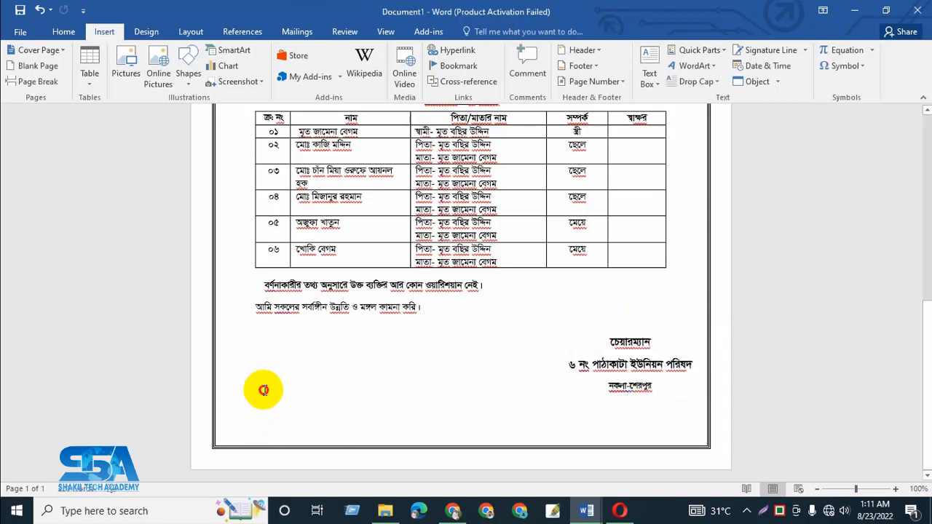
key(Return)
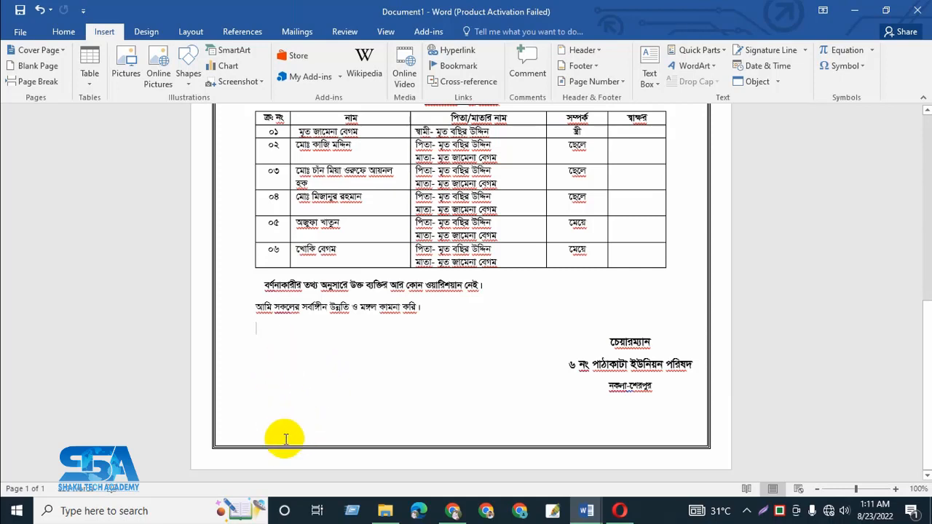
Step: Review the placement of the চেয়ারম্যান signature block and the whole certificate from the letterhead to the closing statements
scroll(285, 439, up, 1)
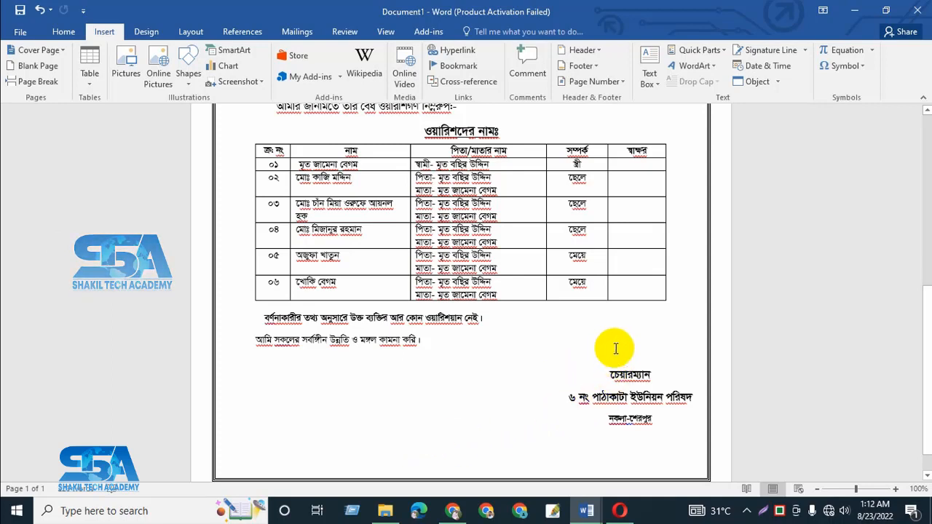
click(629, 375)
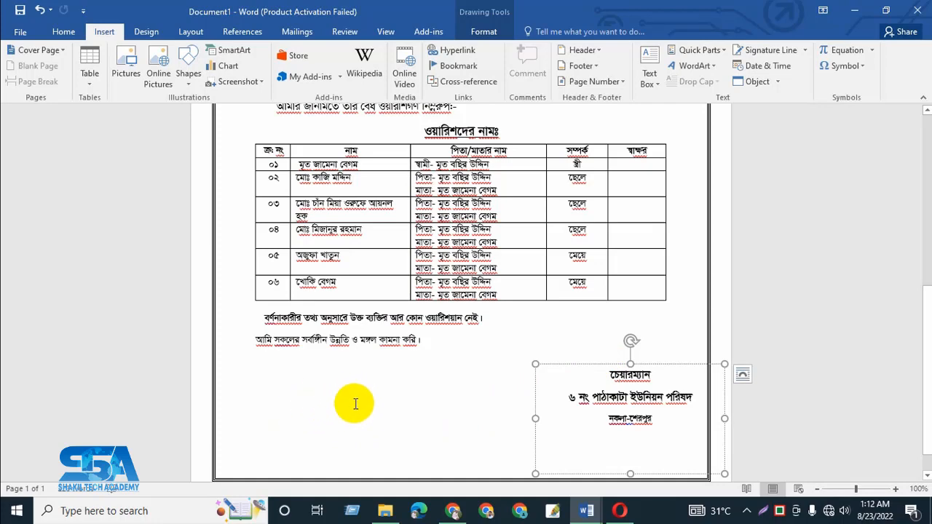
click(809, 450)
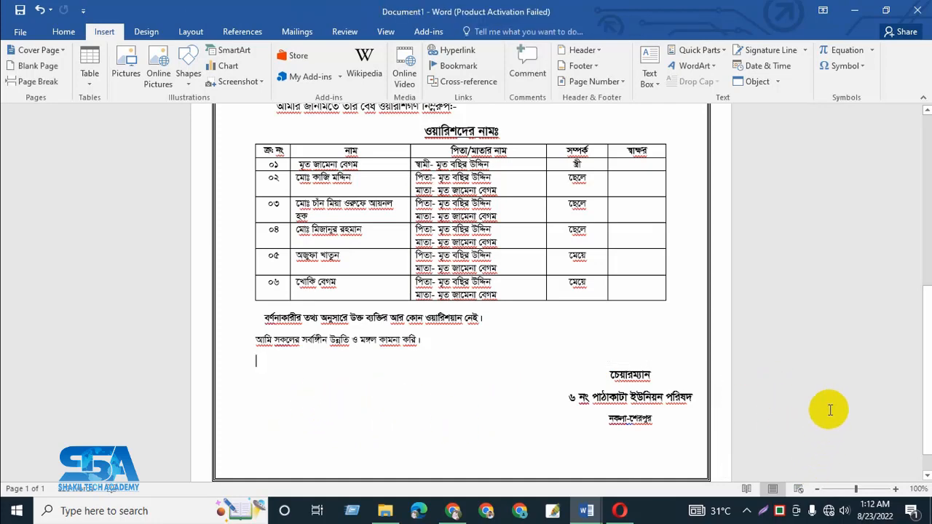
scroll(830, 408, up, 3)
scroll(696, 354, up, 5)
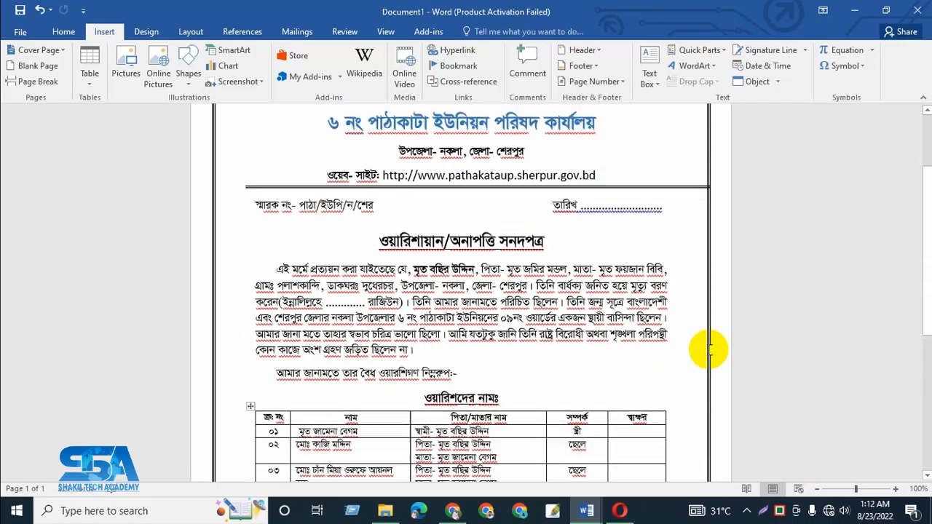
scroll(645, 351, down, 5)
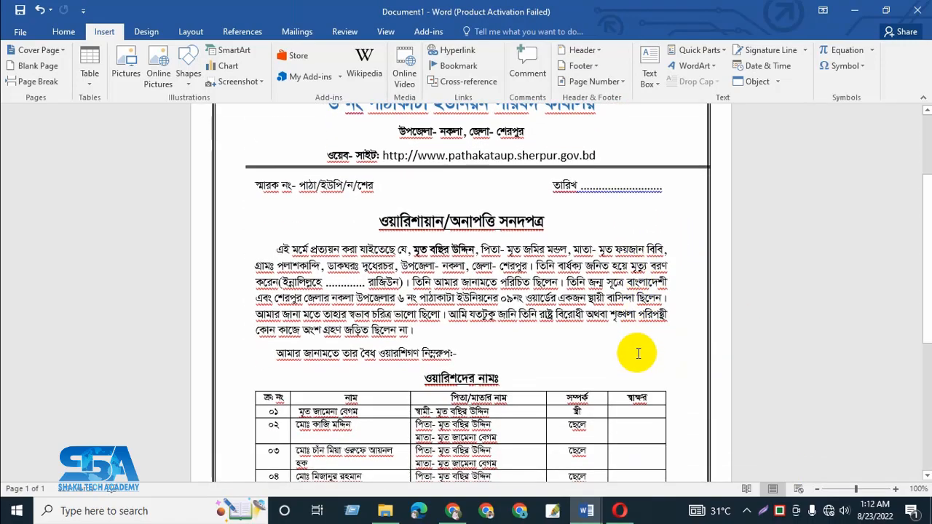
scroll(652, 346, down, 2)
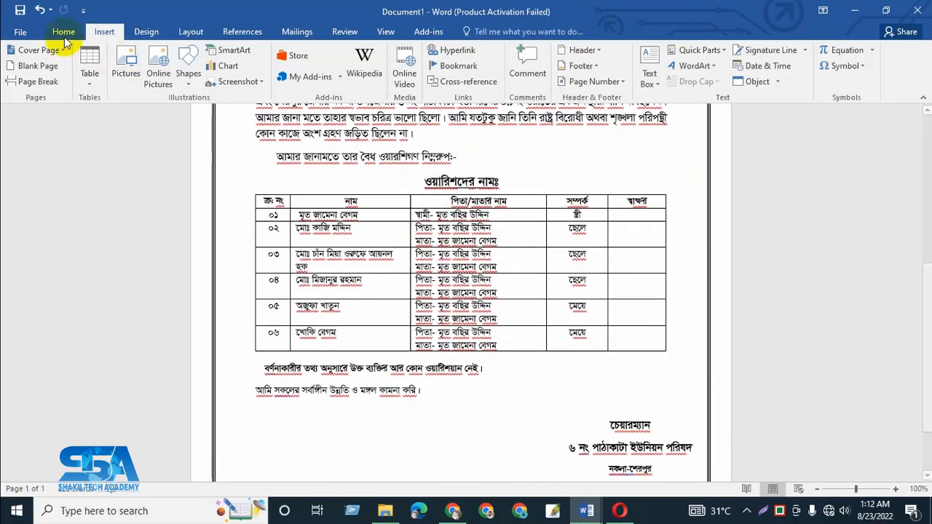
Step: Open the file options for the certificate document
click(20, 10)
click(29, 32)
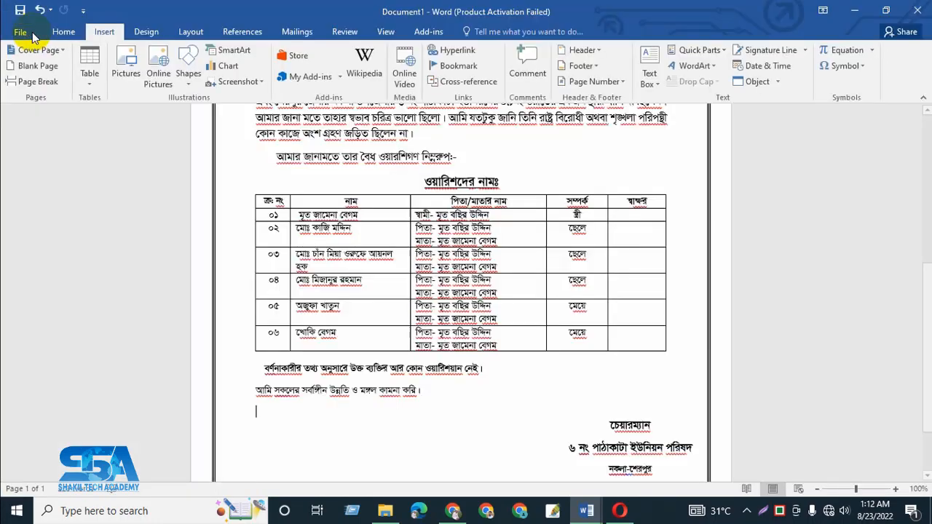